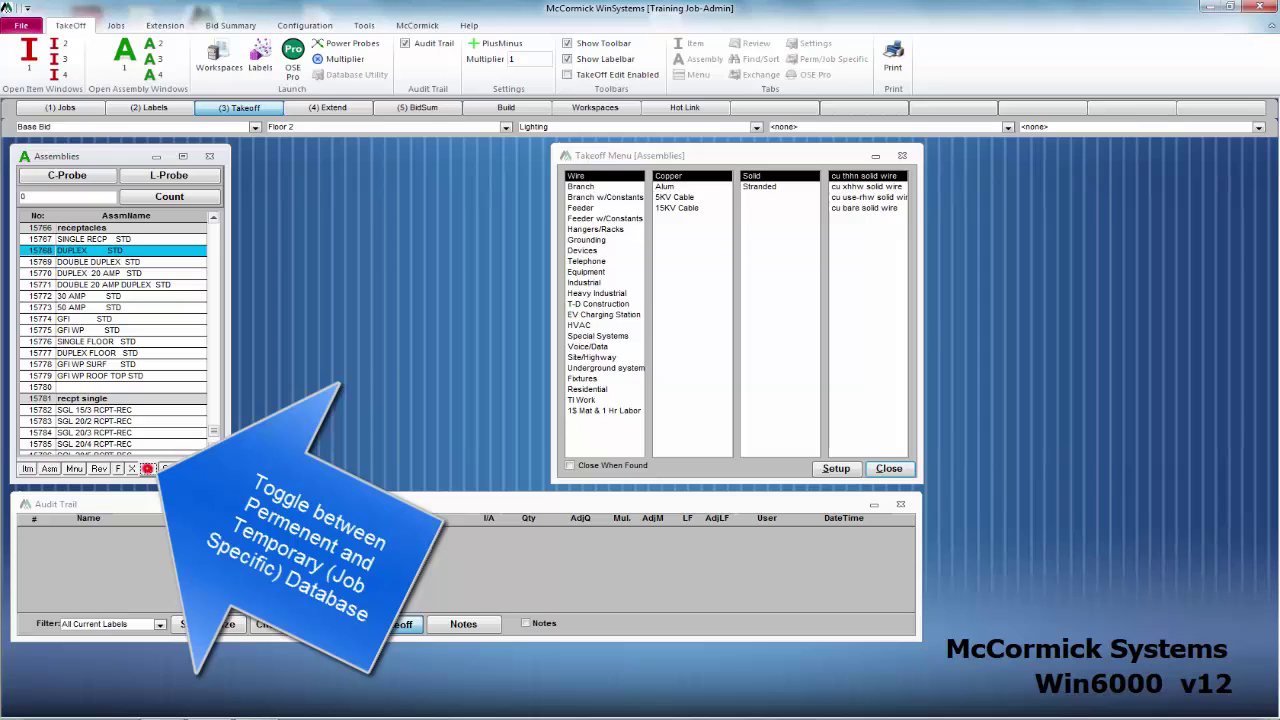
# Step: Switch the Assemblies window to the Job Assemblies database, listing FIXTURE A through FIXTURE T
pyautogui.click(147, 469)
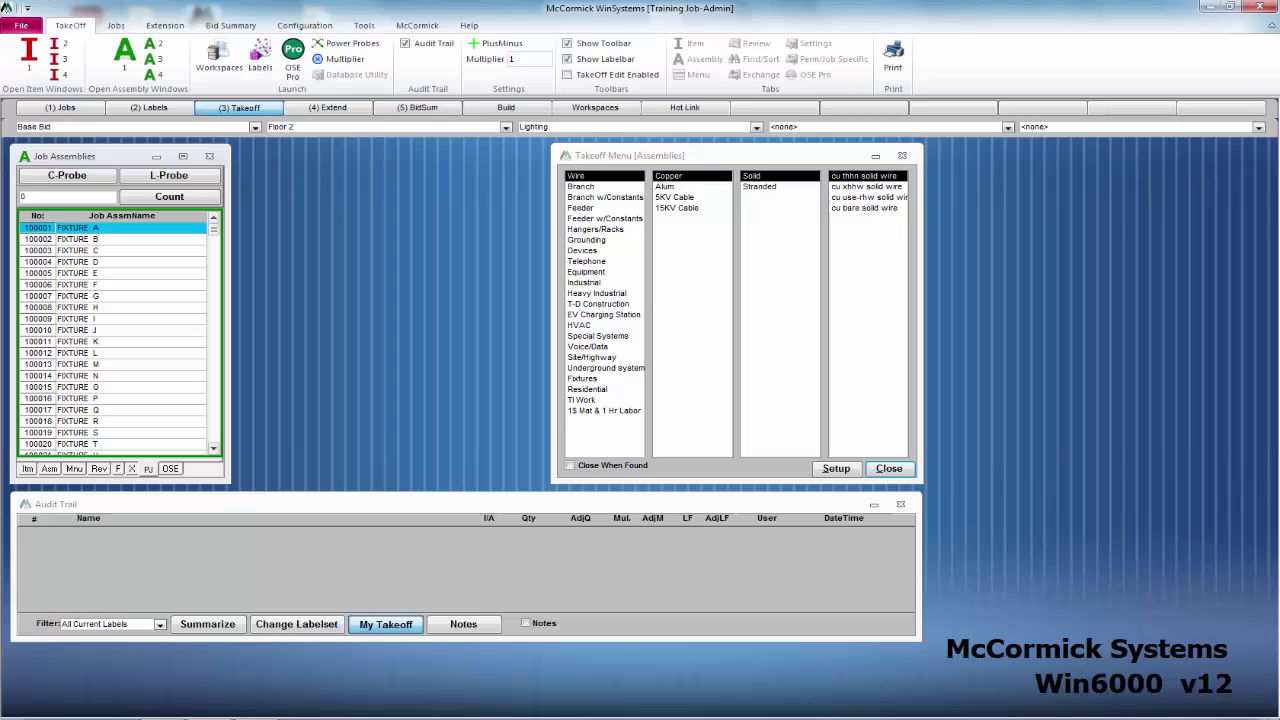
# Step: Scroll the Job Assemblies list and open FIXTURE A's review, showing byproduct 100001 at qty 1.000
pyautogui.click(27, 469)
pyautogui.click(49, 469)
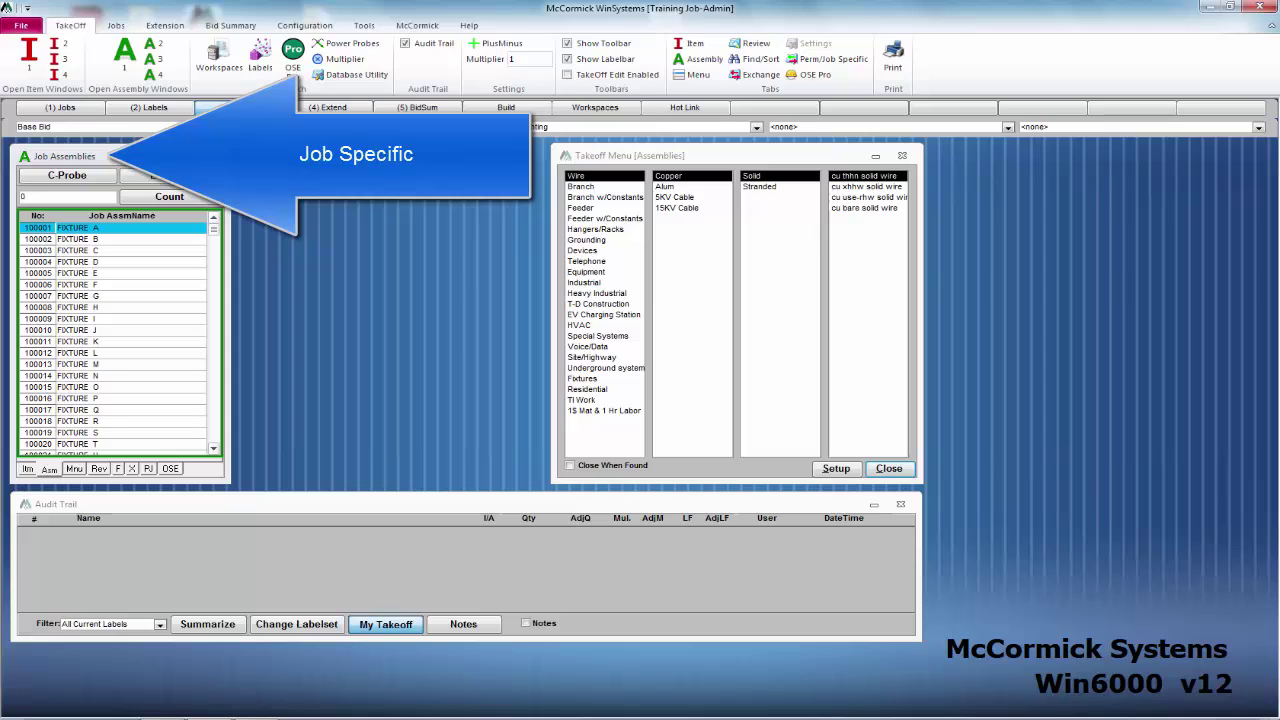
pyautogui.moveTo(213, 228); pyautogui.dragTo(213, 373)
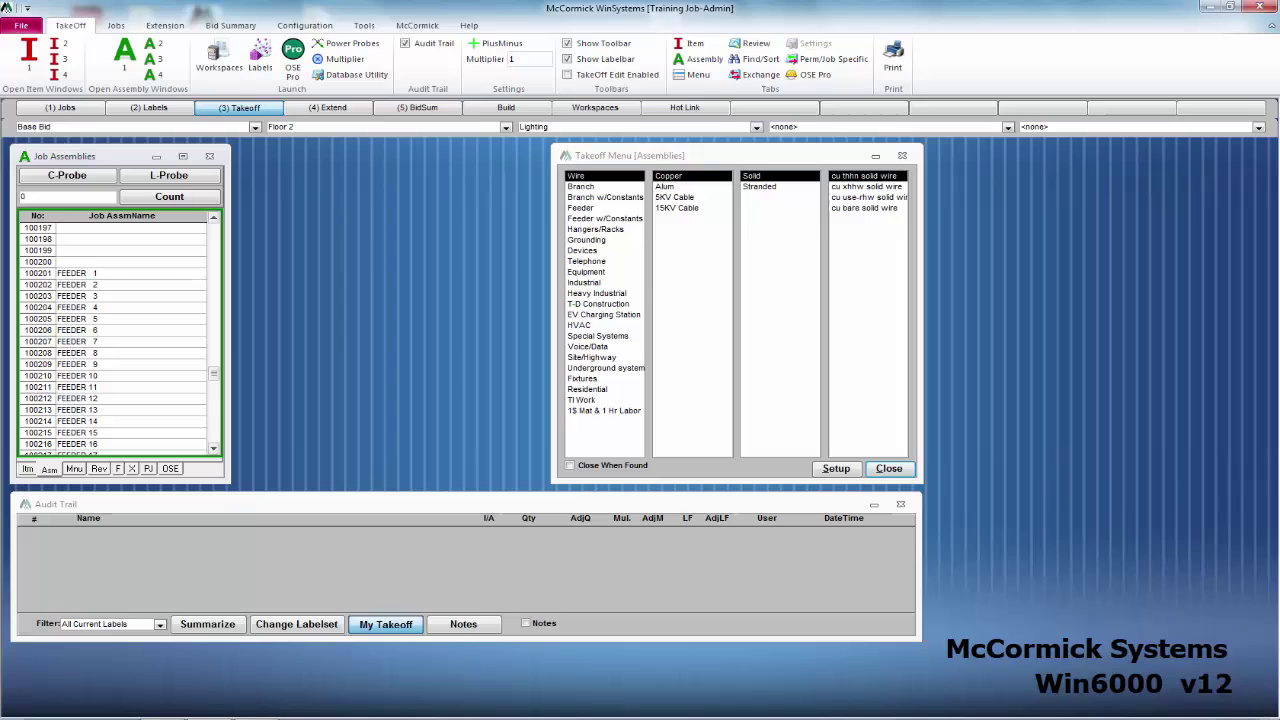
pyautogui.moveTo(213, 373); pyautogui.dragTo(213, 229)
pyautogui.click(97, 468)
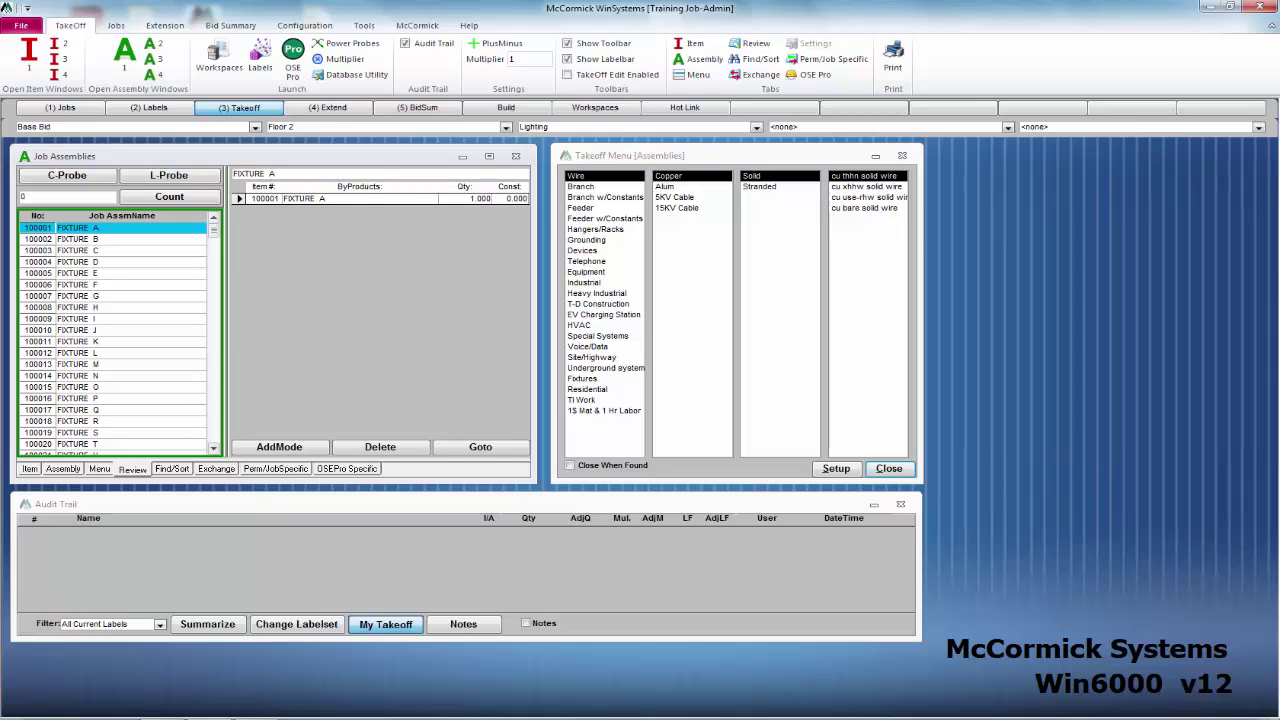
# Step: Check FIXTURE B, reselect FIXTURE A, then close the Review side pane
pyautogui.click(103, 237)
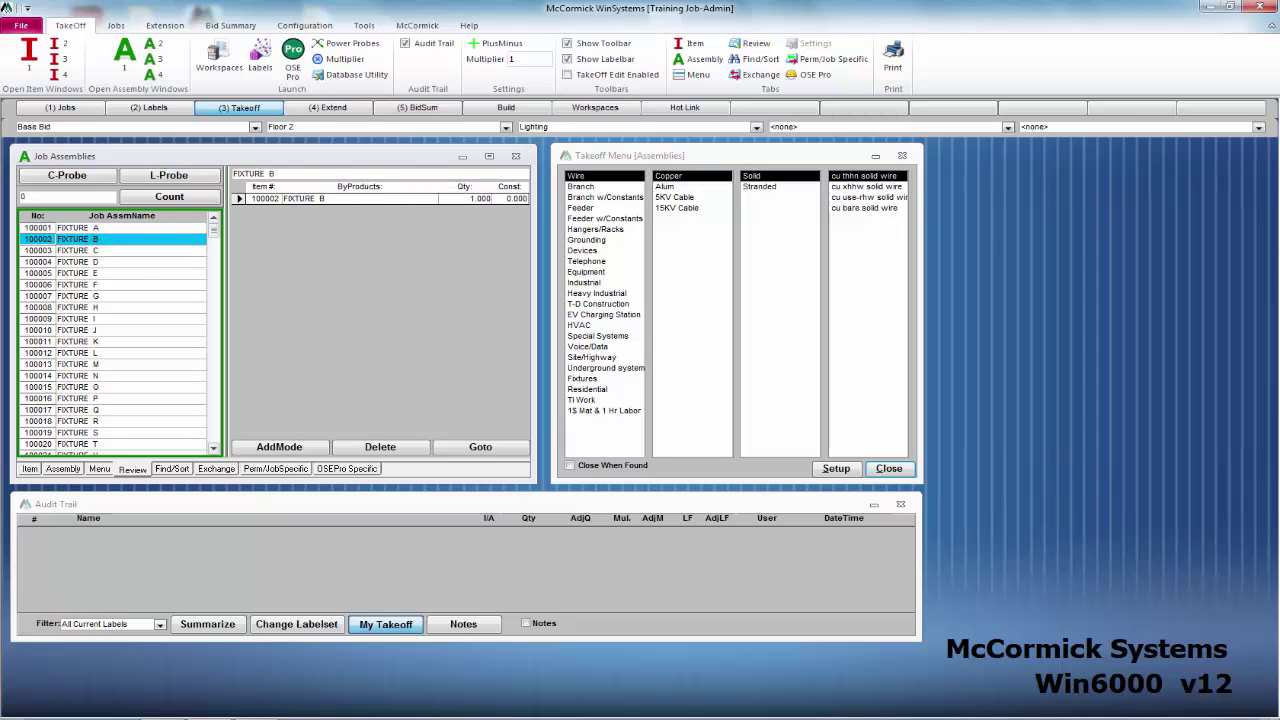
pyautogui.click(128, 227)
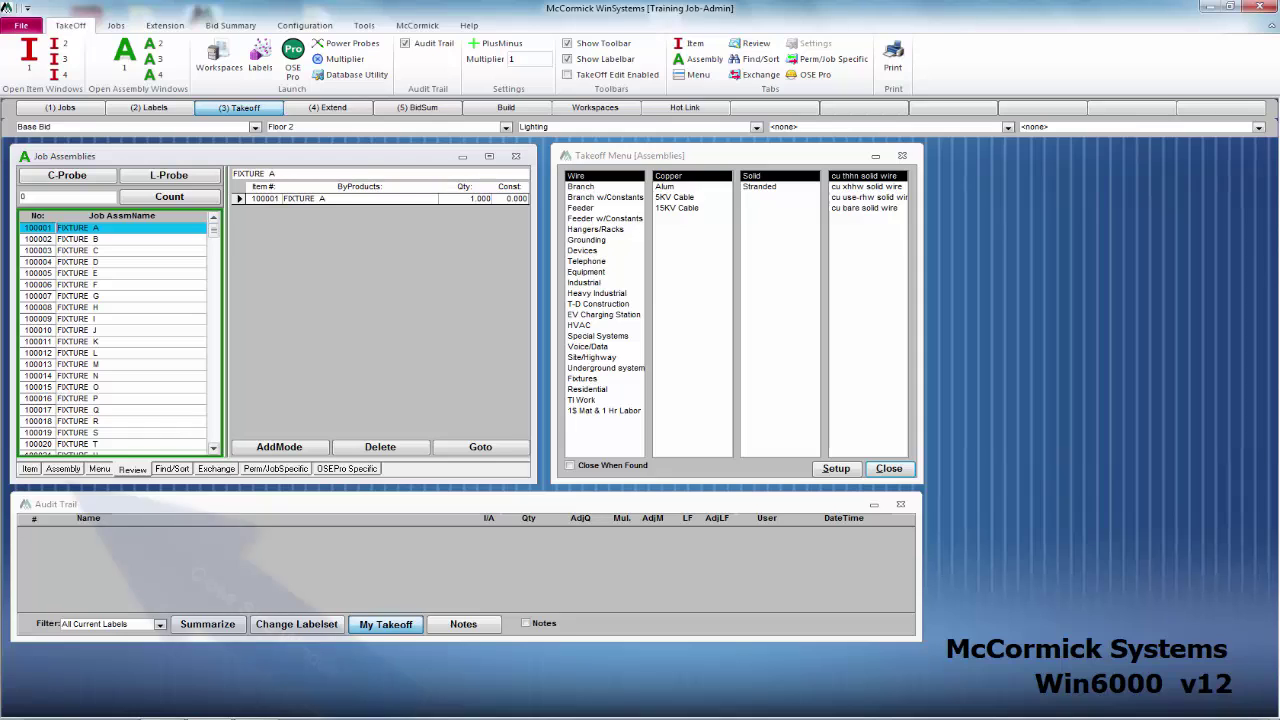
pyautogui.click(52, 467)
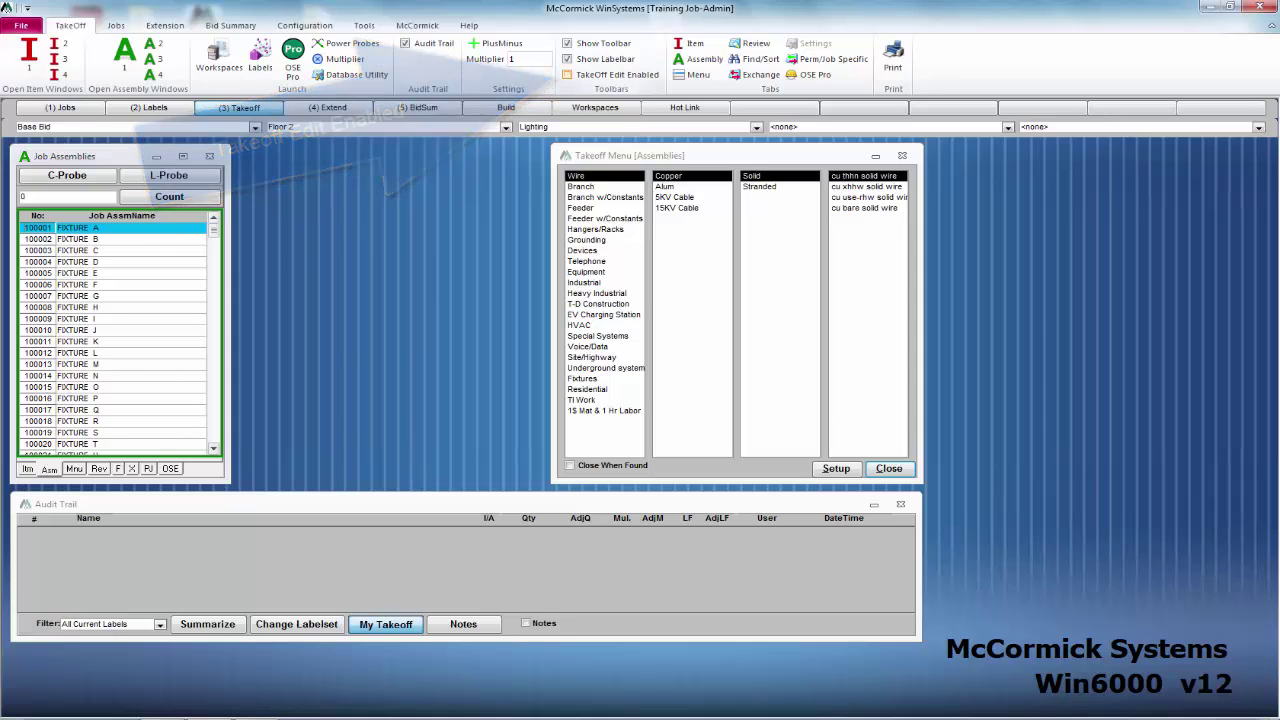
# Step: Toggle TakeOff Edit Enabled and Ctrl+Insert until assembly names are editable in place
pyautogui.click(567, 75)
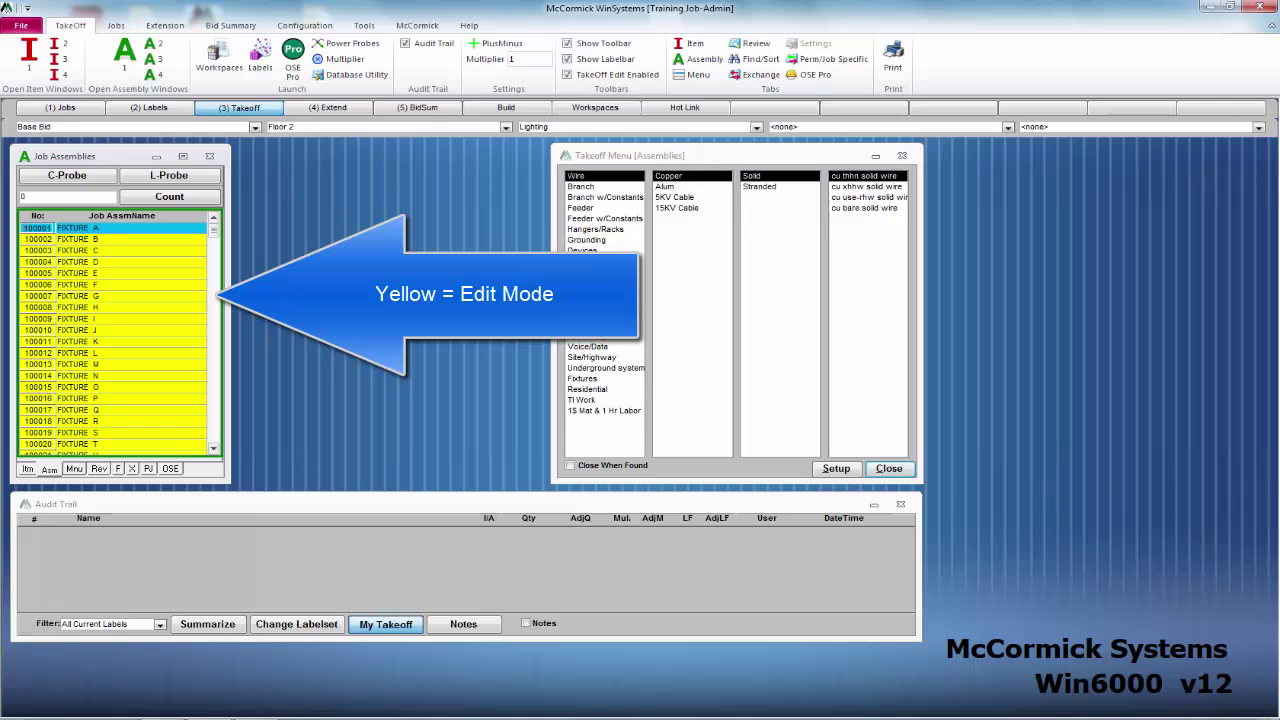
pyautogui.click(567, 75)
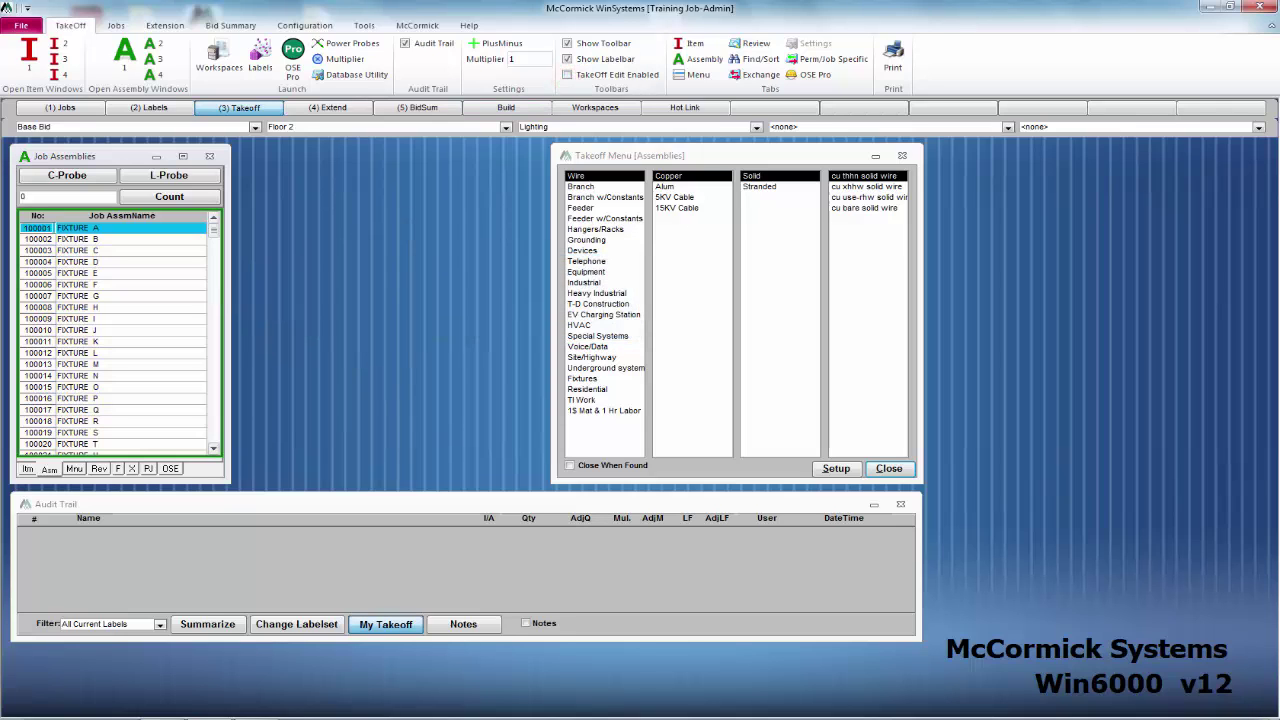
pyautogui.press('ctrl+Insert')
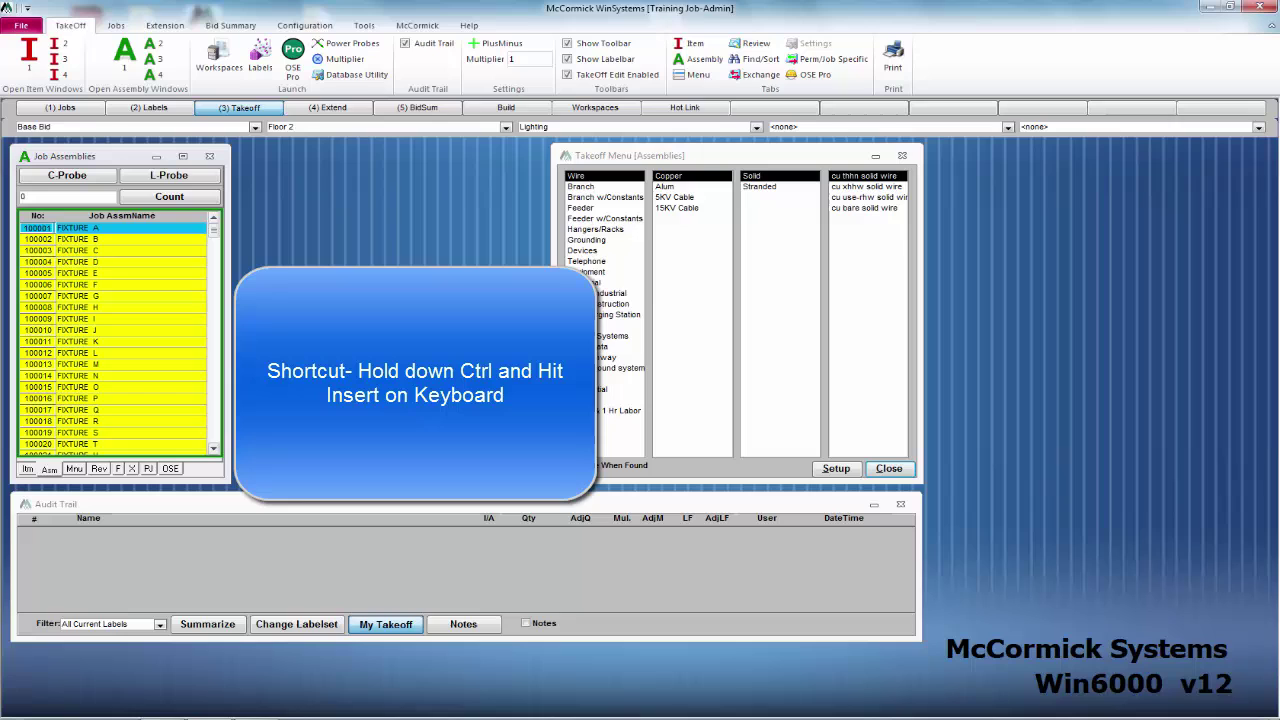
pyautogui.press('ctrl+Insert')
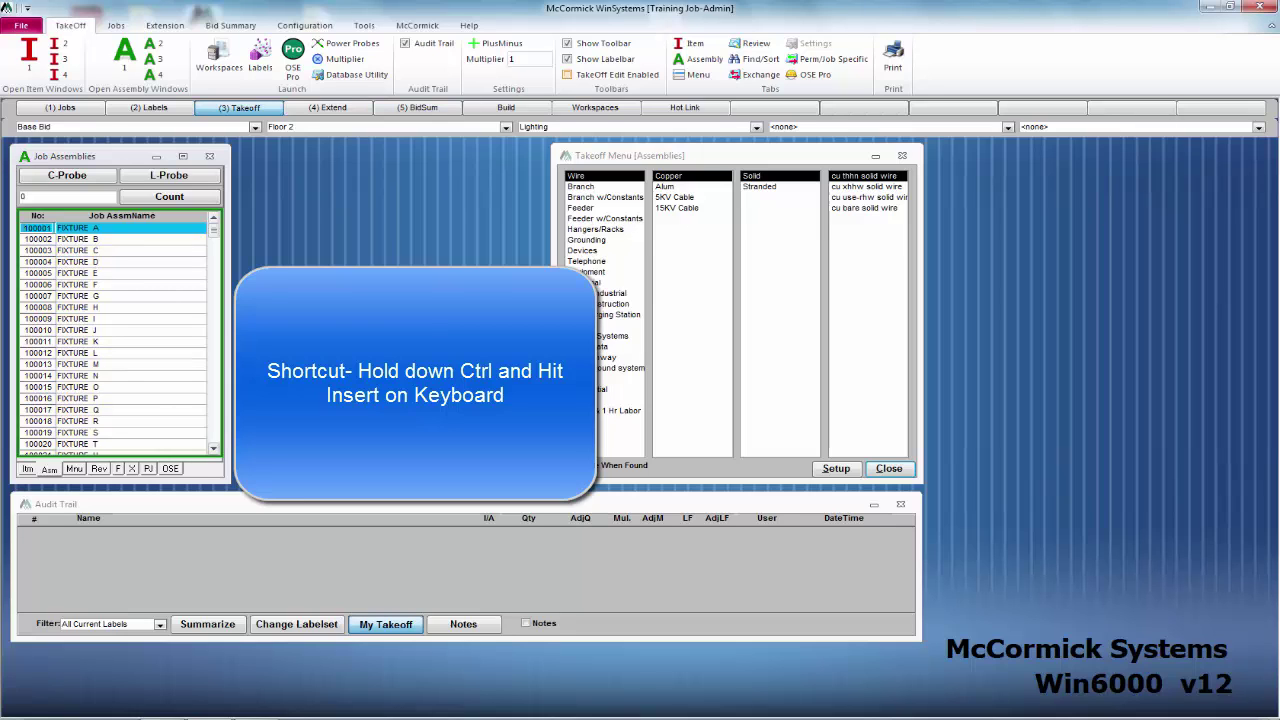
pyautogui.press('ctrl+Insert')
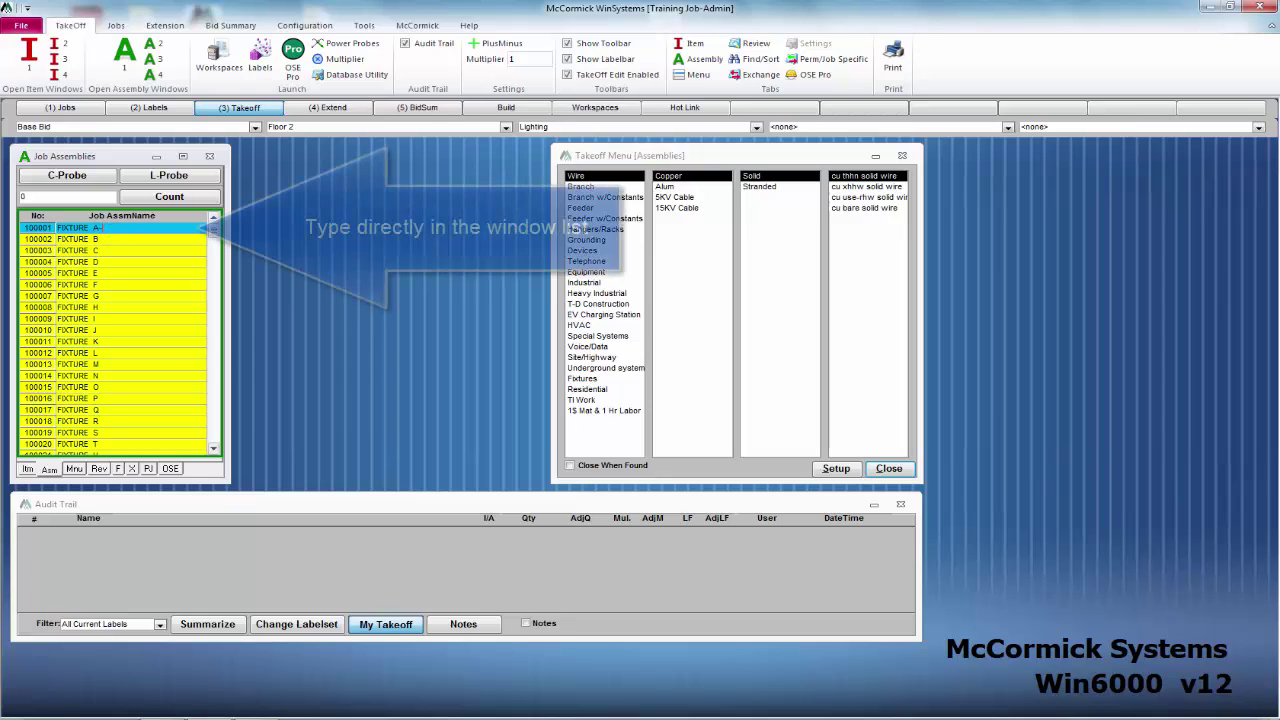
# Step: Rename FIXTURE A to FIXTURE A-1 and FIXTURE B to FIXTURE A-2, including their byproducts
pyautogui.press('Return')
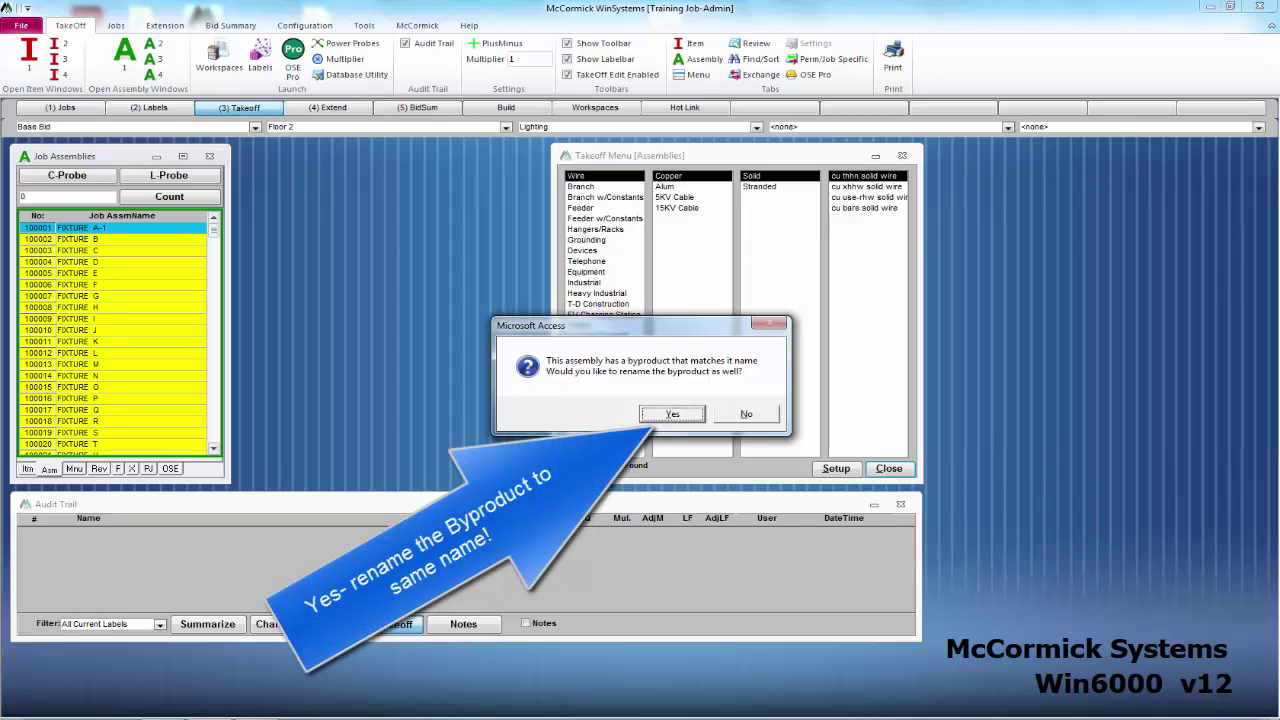
pyautogui.click(666, 414)
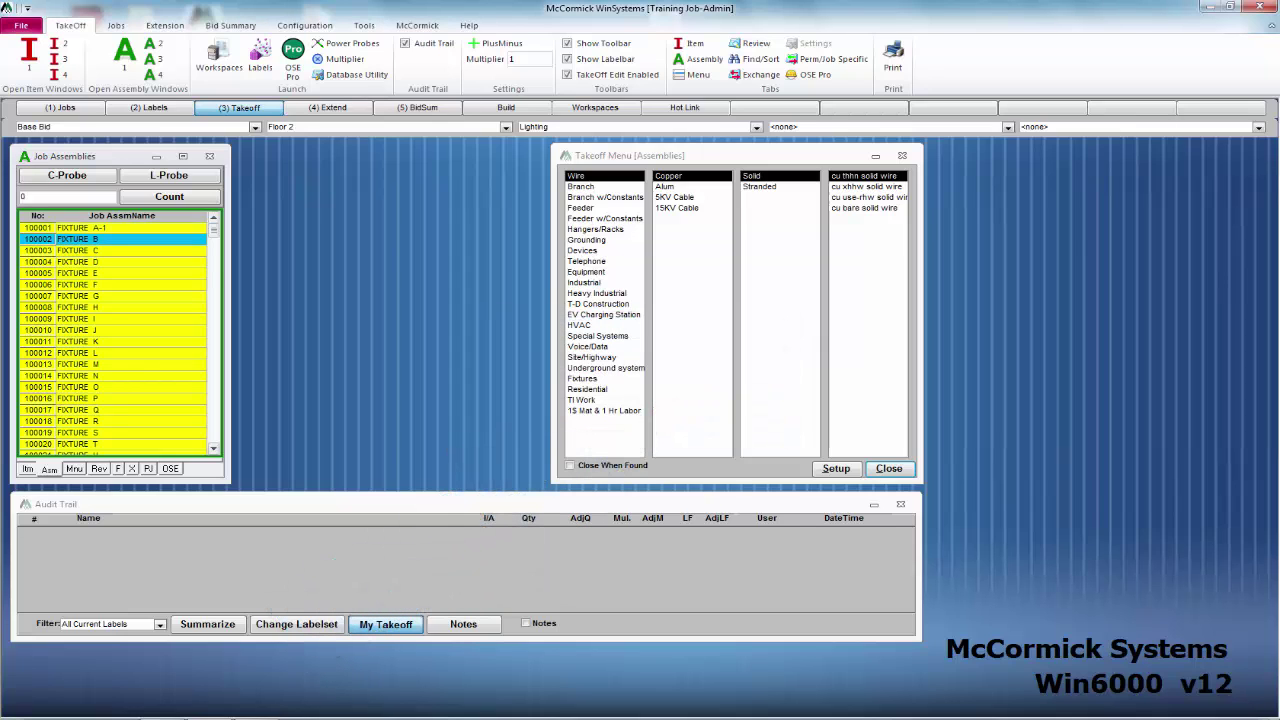
pyautogui.click(110, 239)
pyautogui.press('BackSpace')
pyautogui.write('A-2')
pyautogui.press('Return')
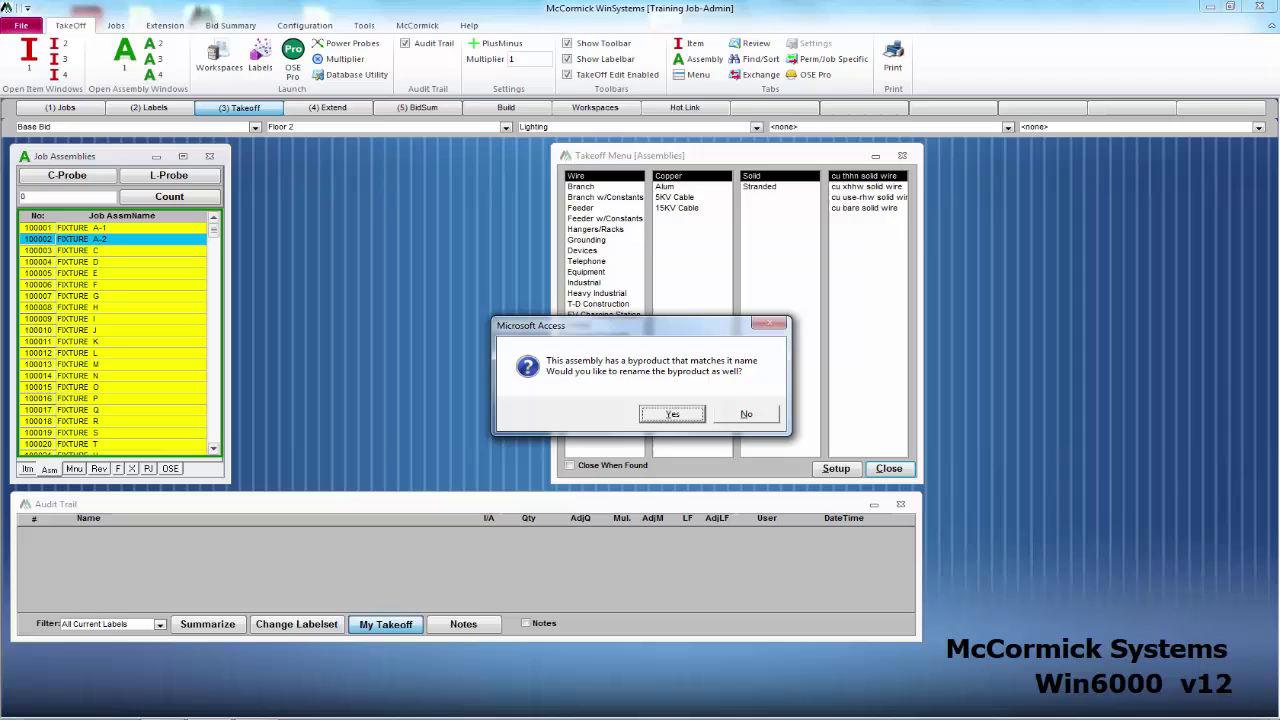
pyautogui.click(672, 414)
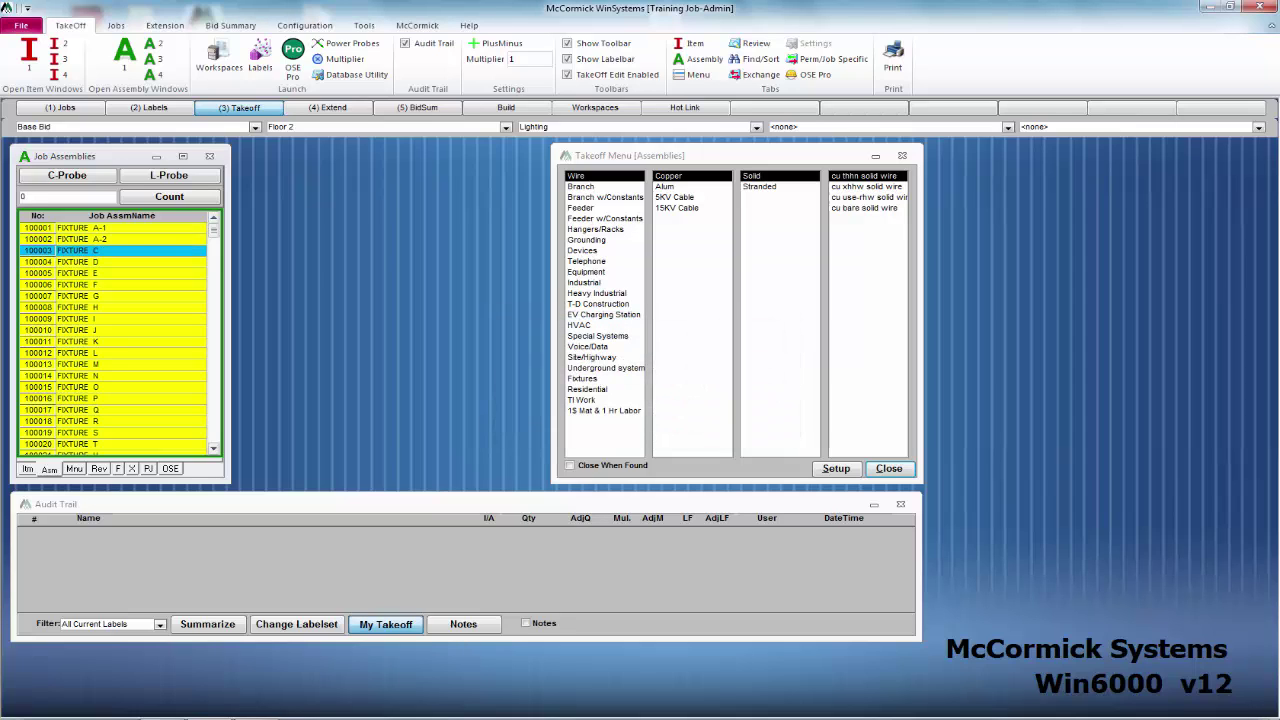
# Step: Rename FIXTURE C to FIXTURE A-3 with its byproduct, then reselect FIXTURE A-1
pyautogui.click(130, 250)
pyautogui.press('BackSpace')
pyautogui.write('A-3')
pyautogui.press('Return')
pyautogui.click(672, 413)
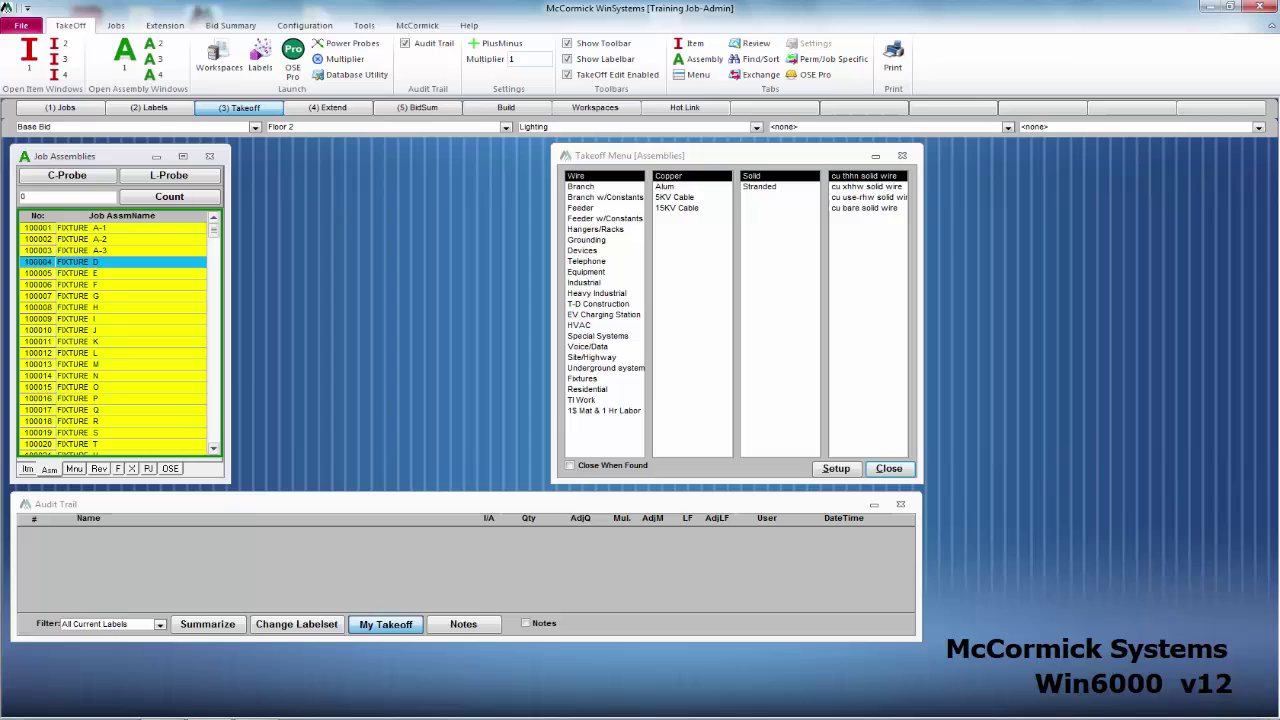
pyautogui.click(126, 228)
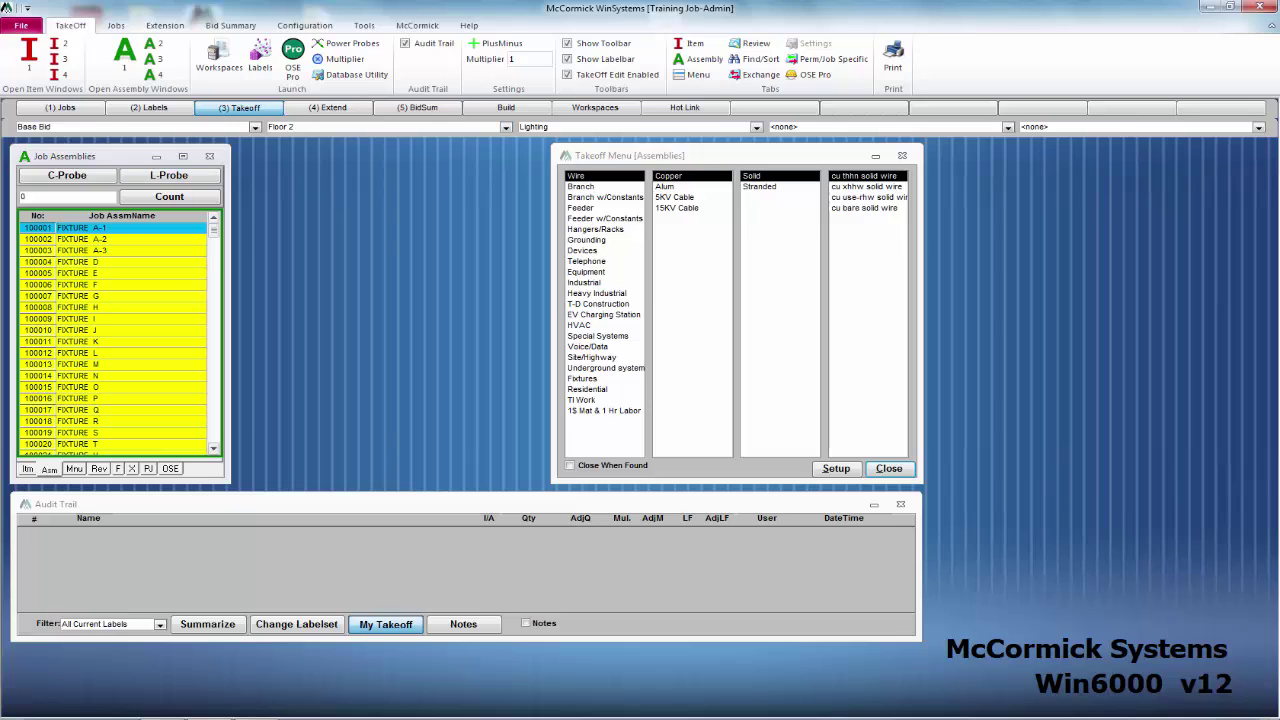
# Step: Turn off TakeOff Edit Enabled and open the review of FIXTURE A-1
pyautogui.click(567, 74)
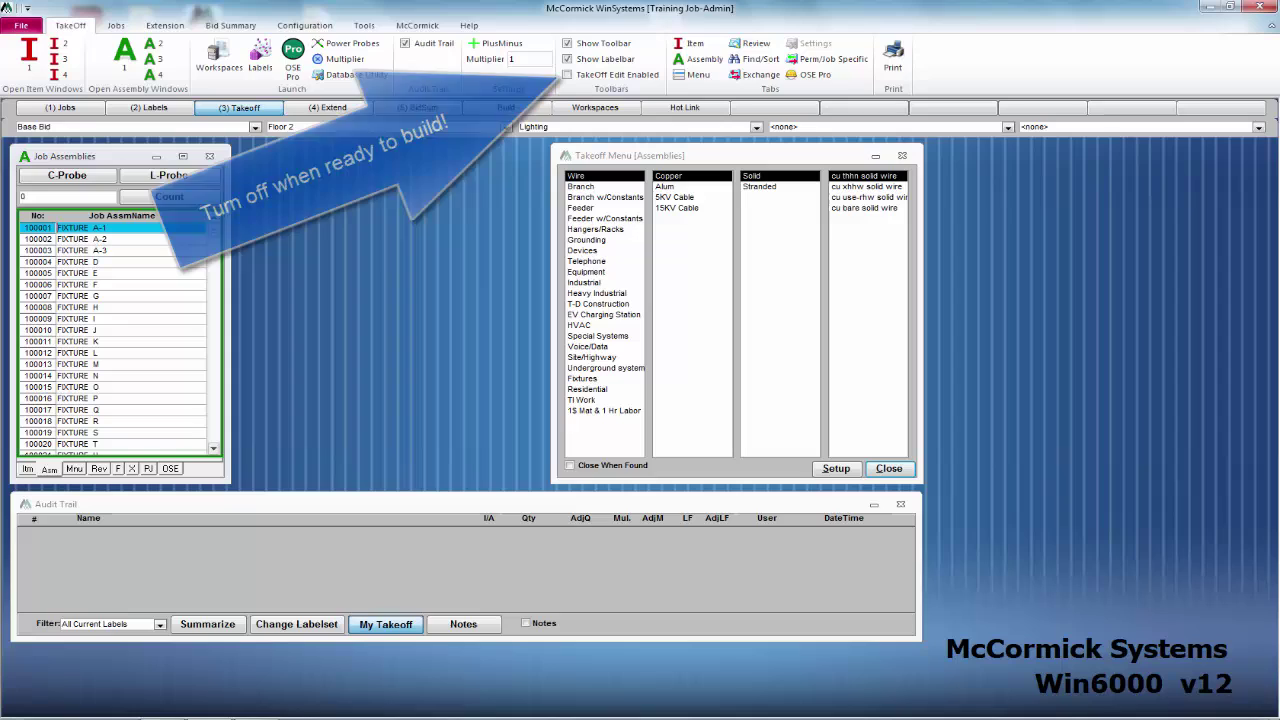
pyautogui.click(124, 239)
pyautogui.click(125, 228)
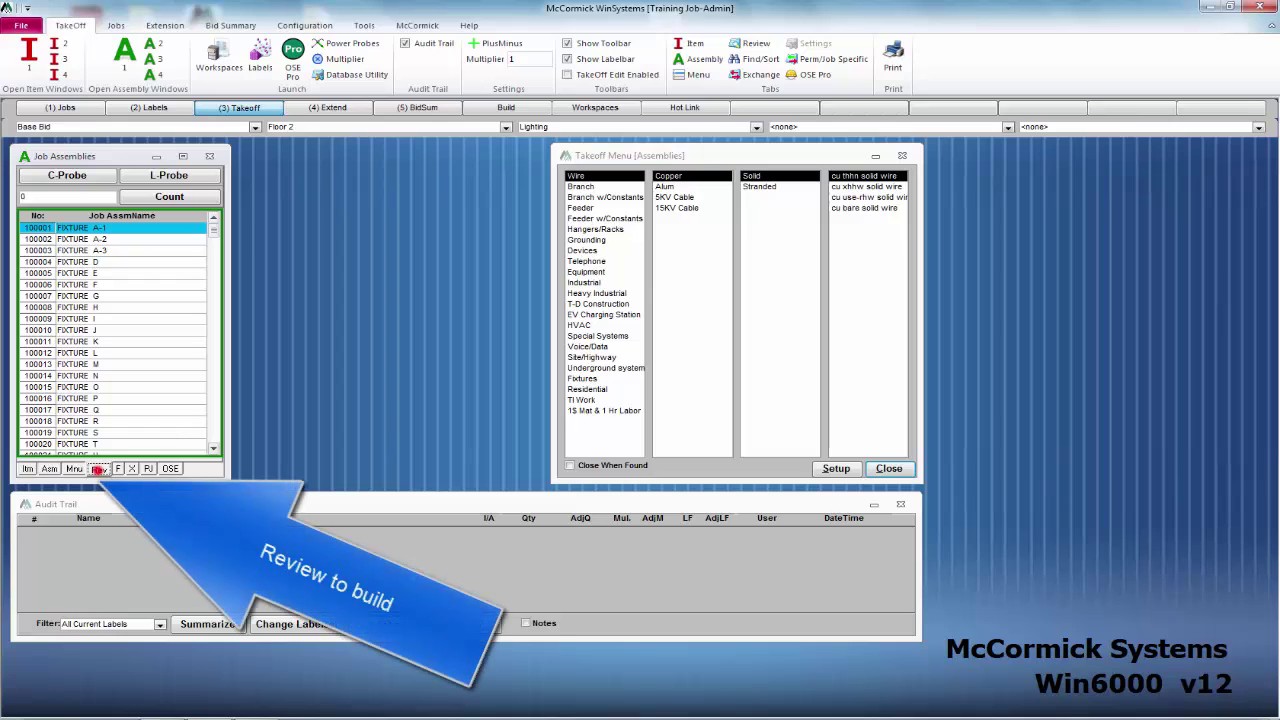
pyautogui.click(98, 468)
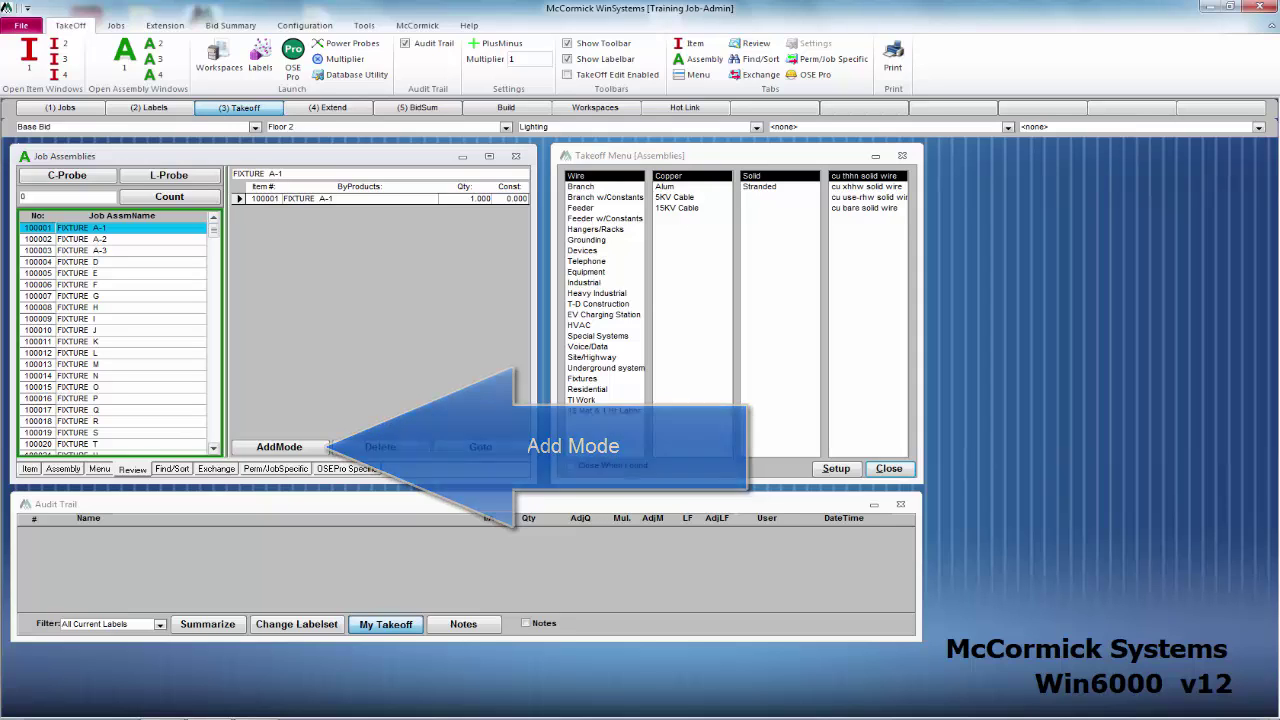
# Step: Add one 14786 2X4 TROFFER 3 LAMP from Fixtures > Fluorescent > troffers/lay-in into FIXTURE A-1
pyautogui.click(272, 446)
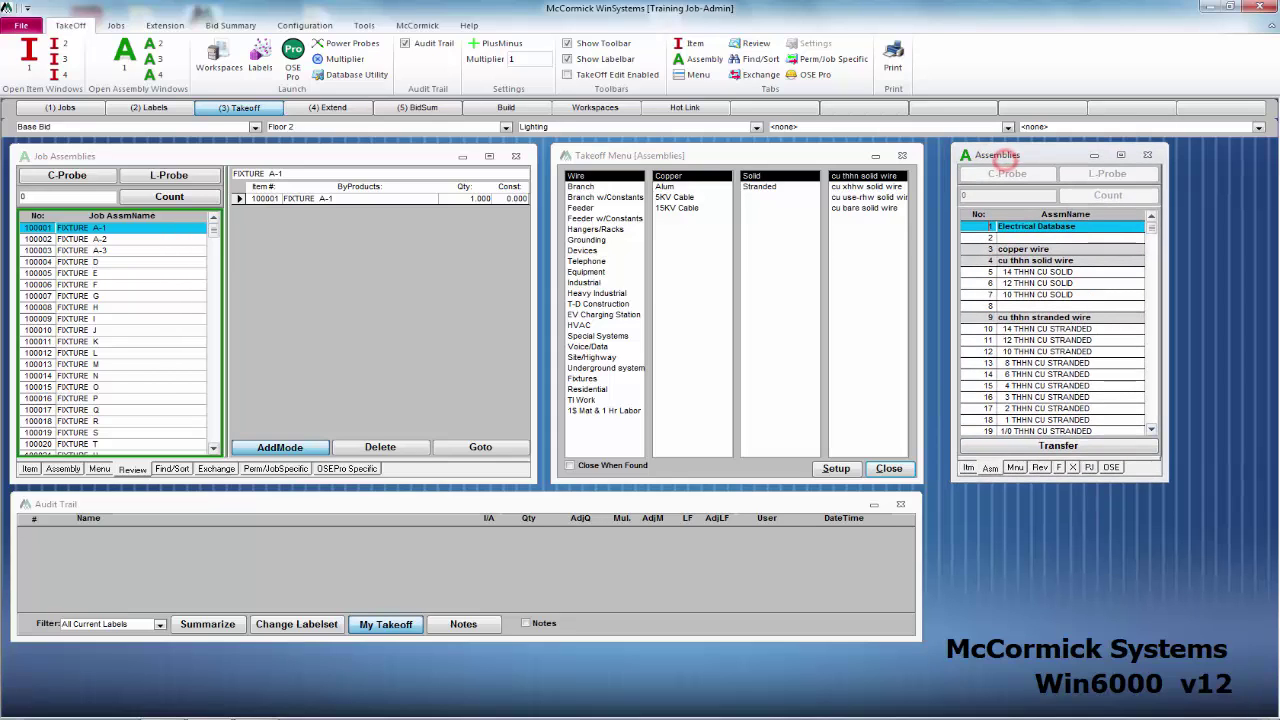
pyautogui.click(581, 378)
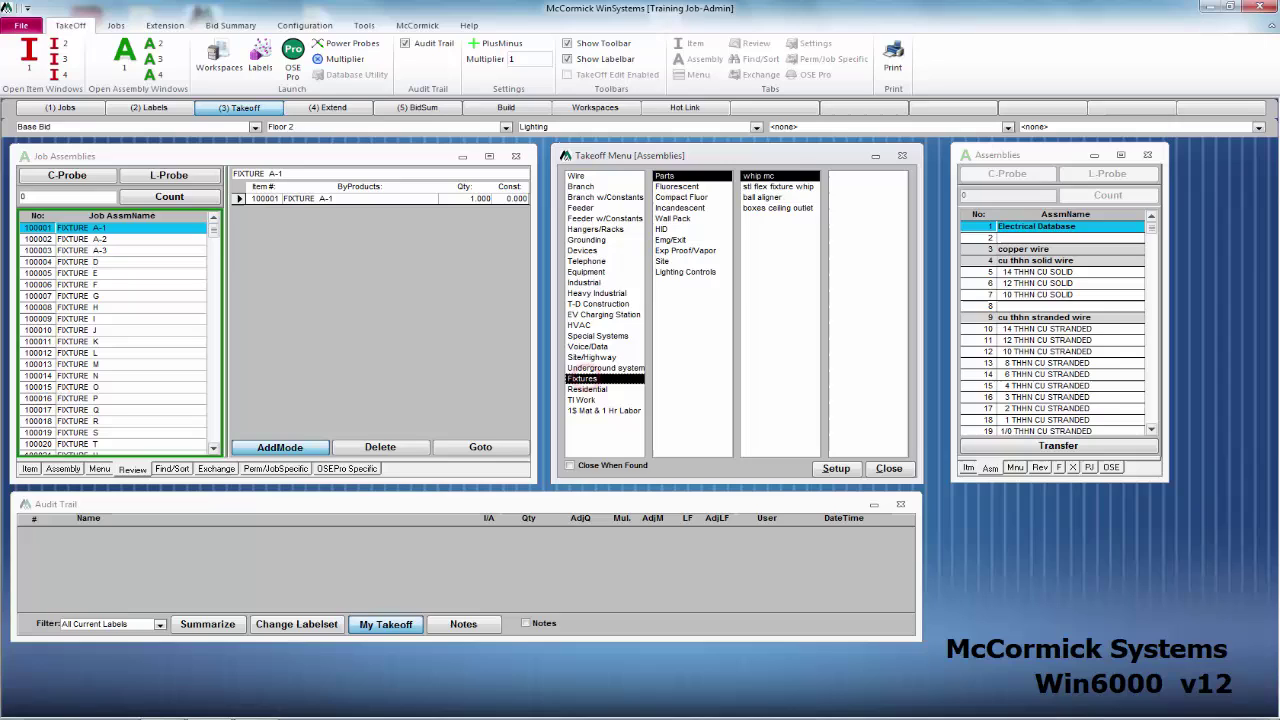
pyautogui.click(677, 187)
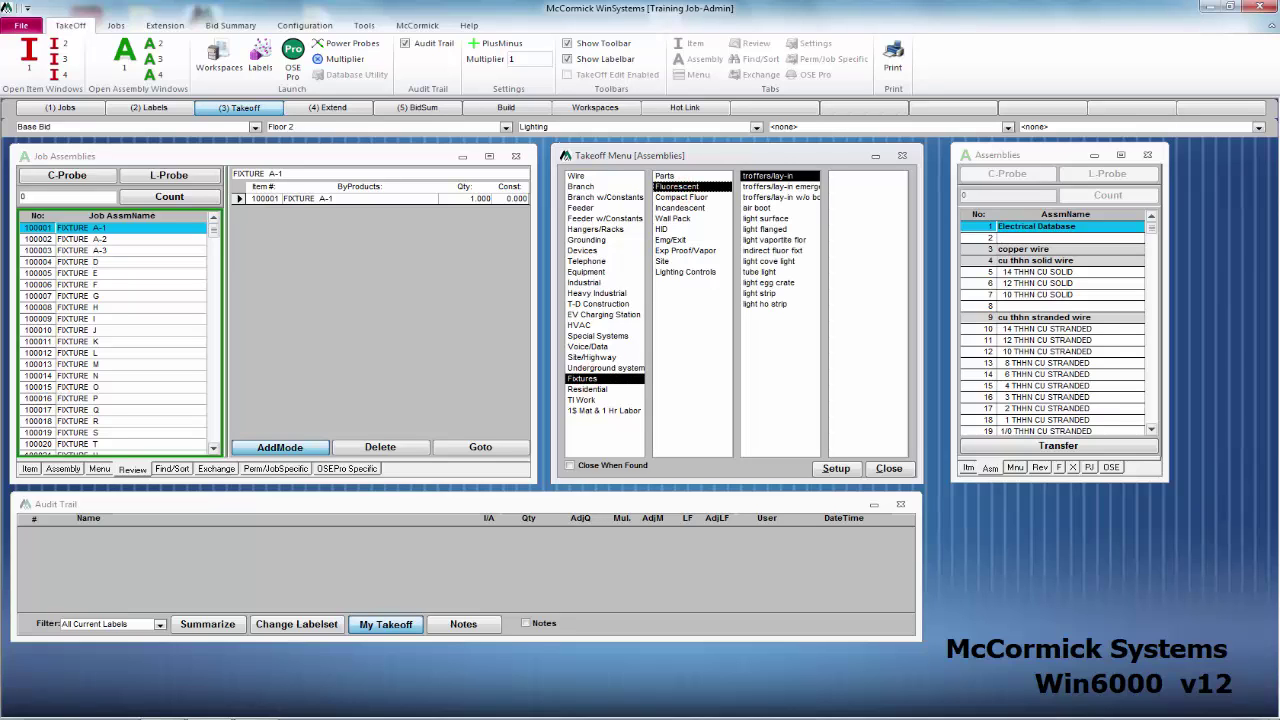
pyautogui.click(767, 176)
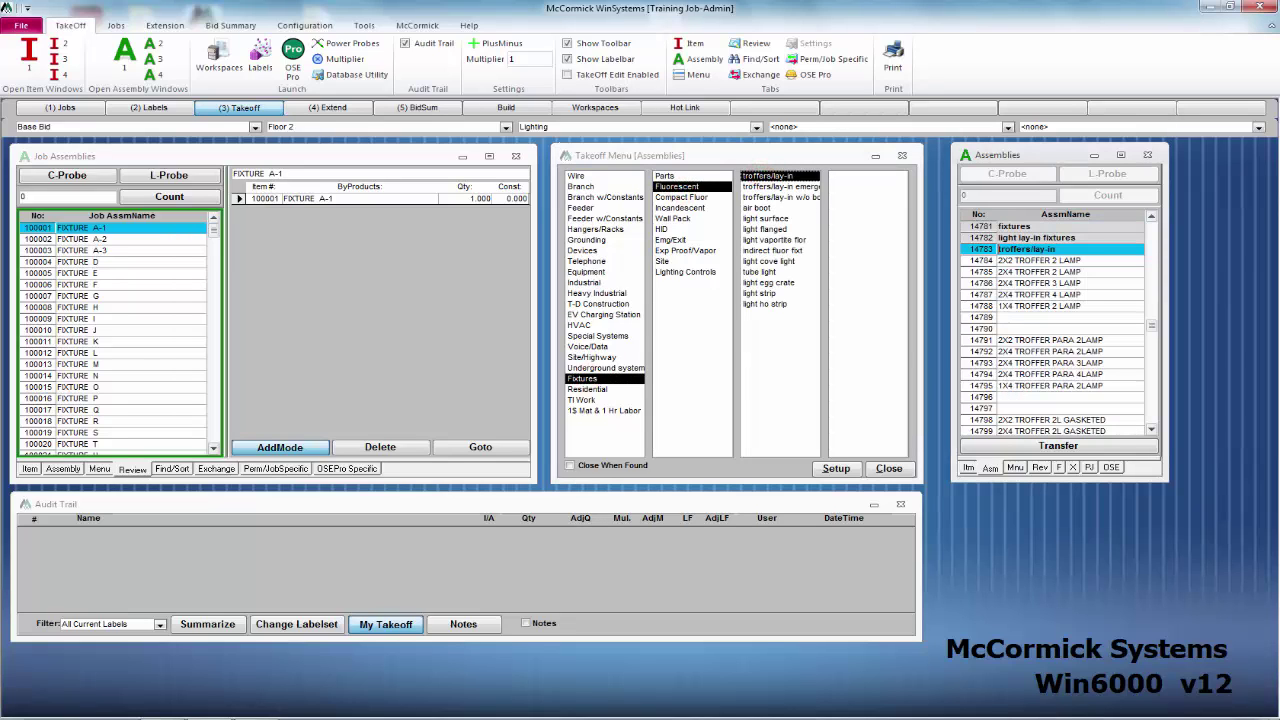
pyautogui.click(1040, 283)
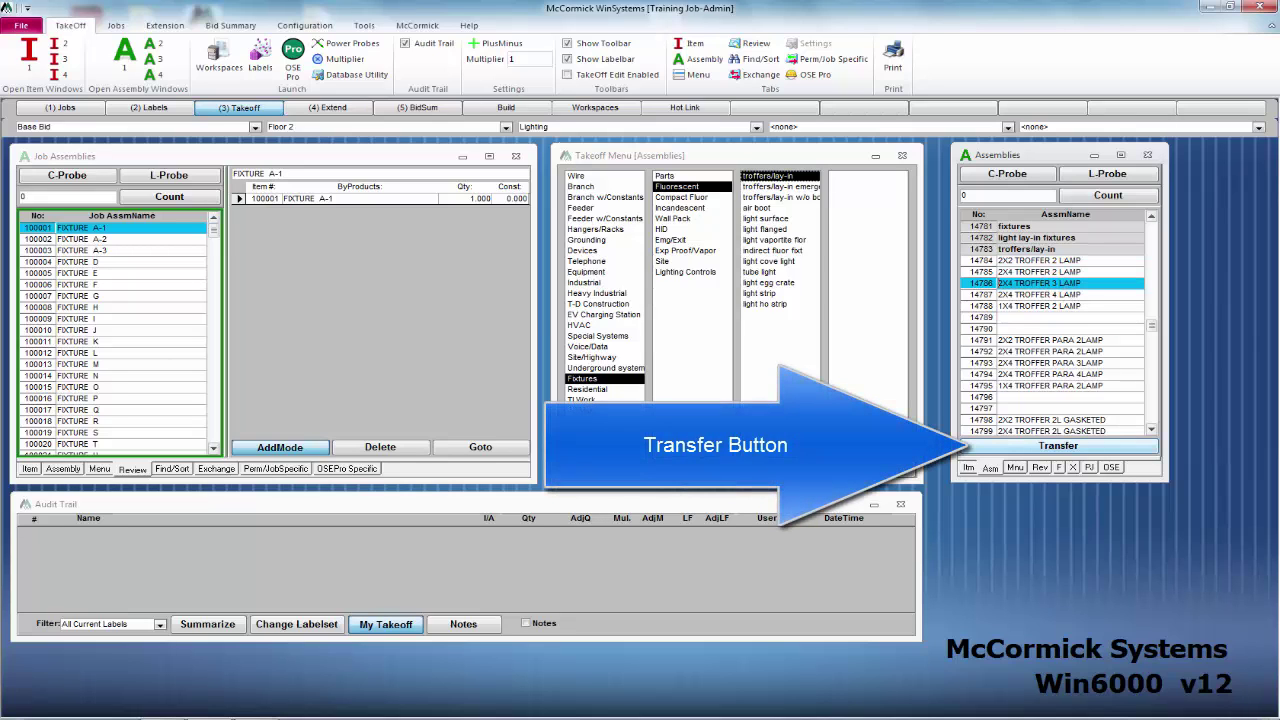
pyautogui.click(1058, 445)
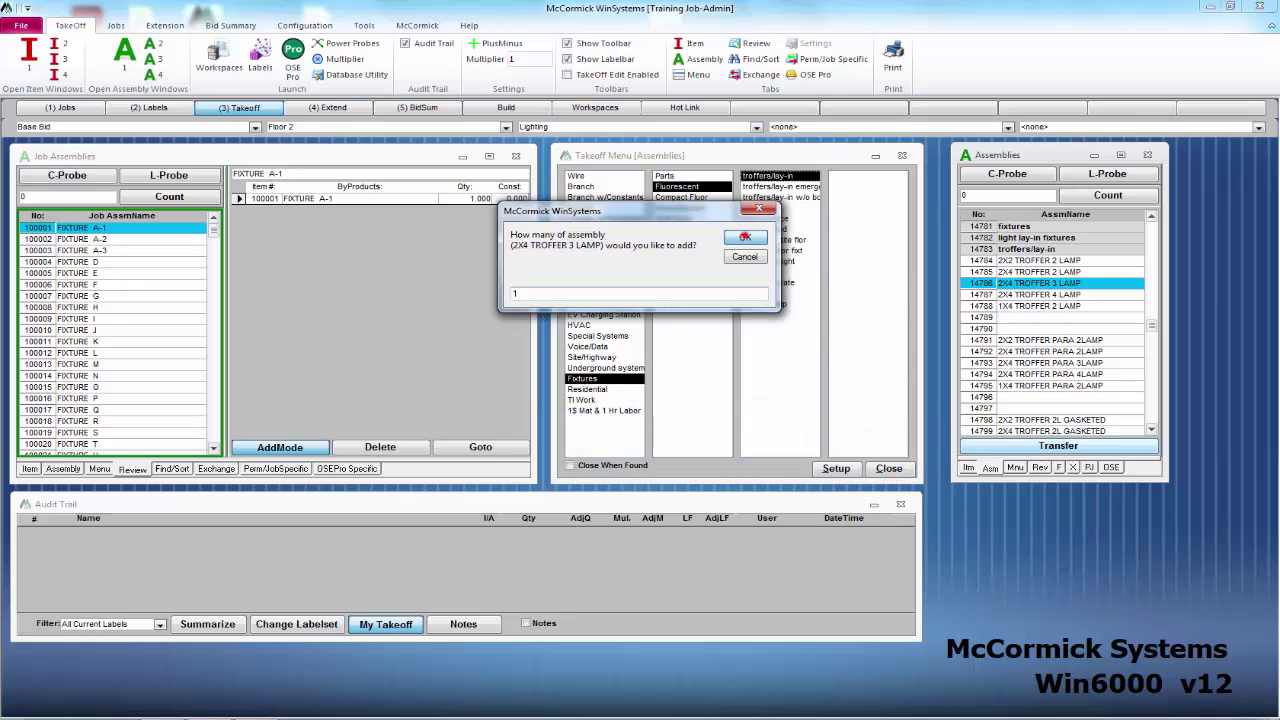
pyautogui.click(745, 237)
pyautogui.click(745, 237)
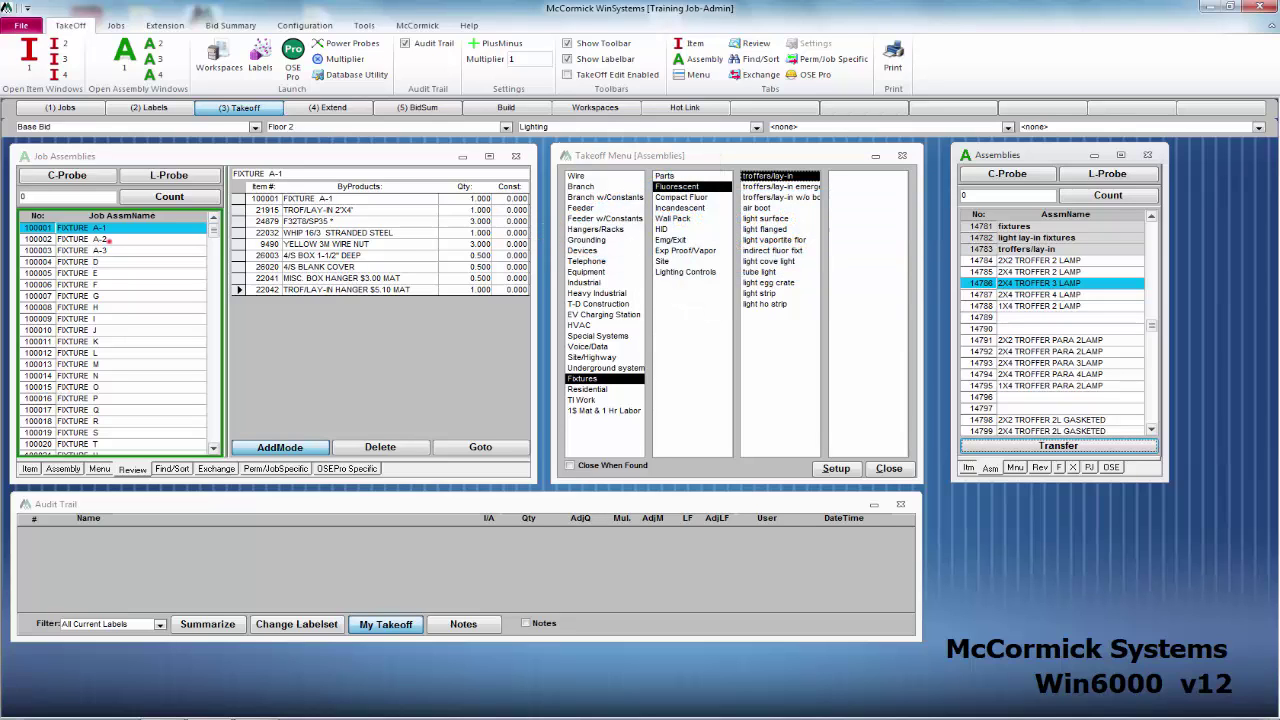
pyautogui.click(100, 239)
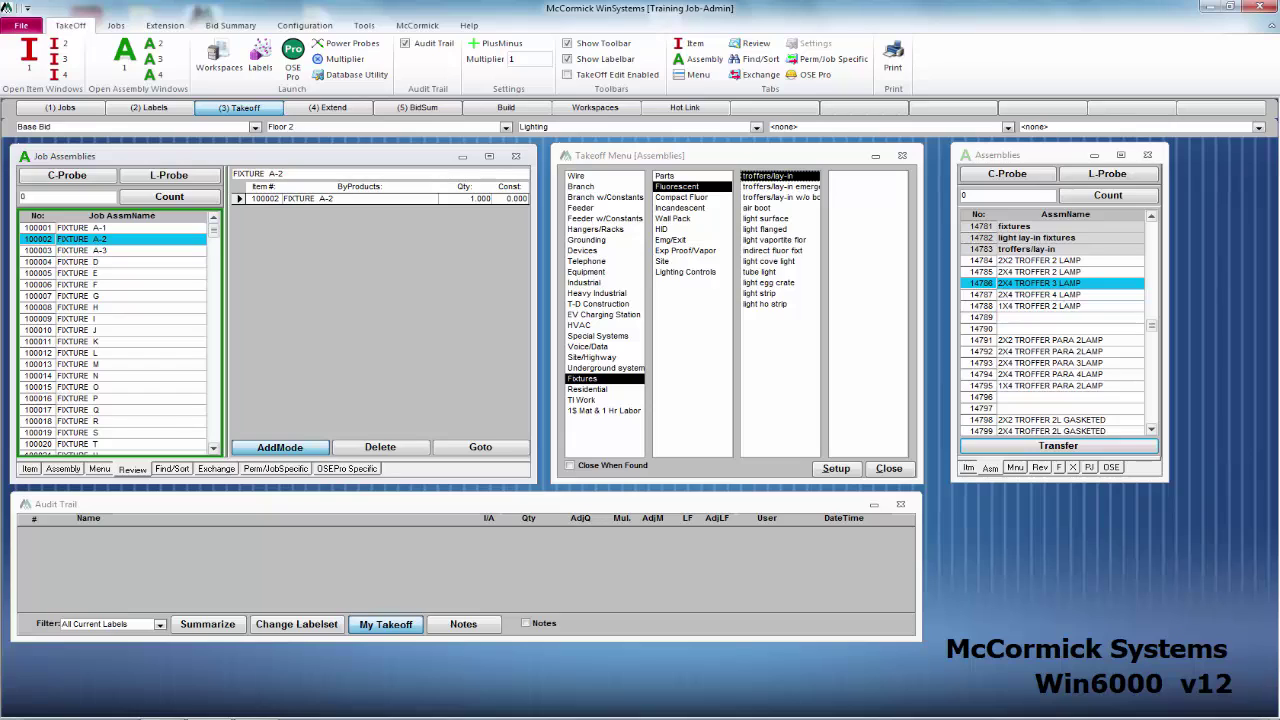
# Step: Add one 14795 1X4 TROFFER PARA 2LAMP assembly into FIXTURE A-2
pyautogui.click(1040, 385)
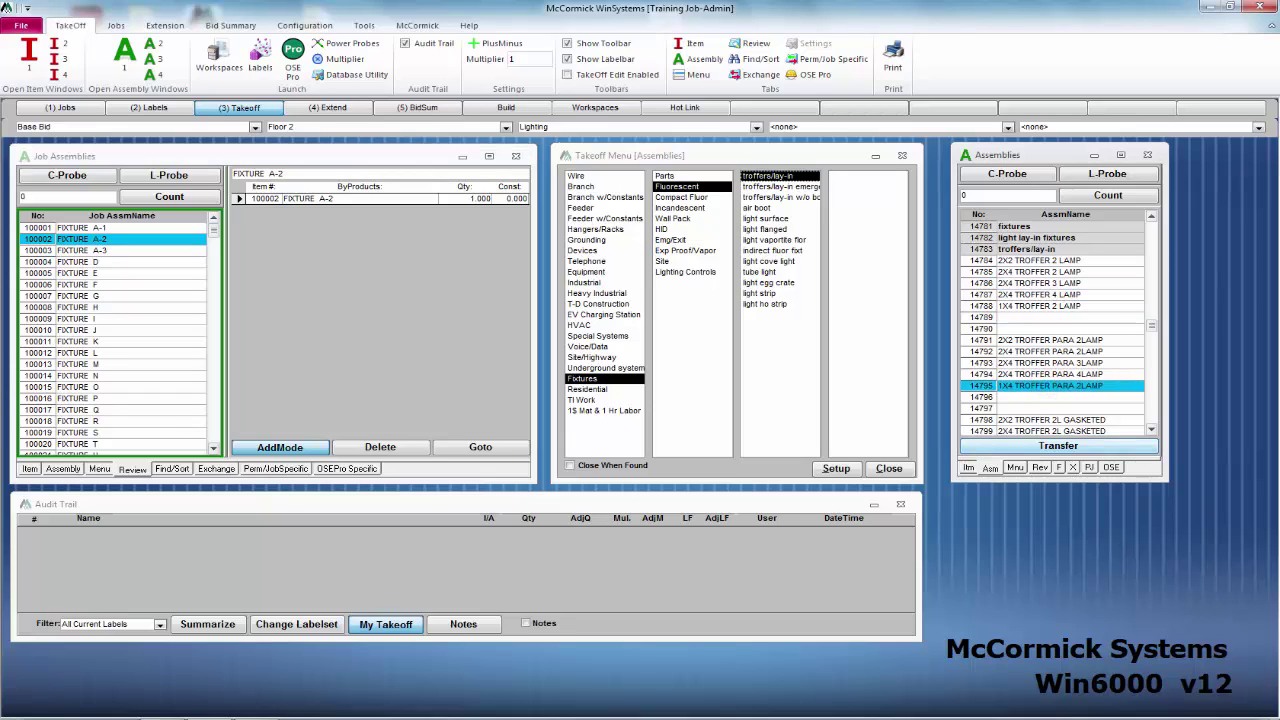
pyautogui.click(1058, 445)
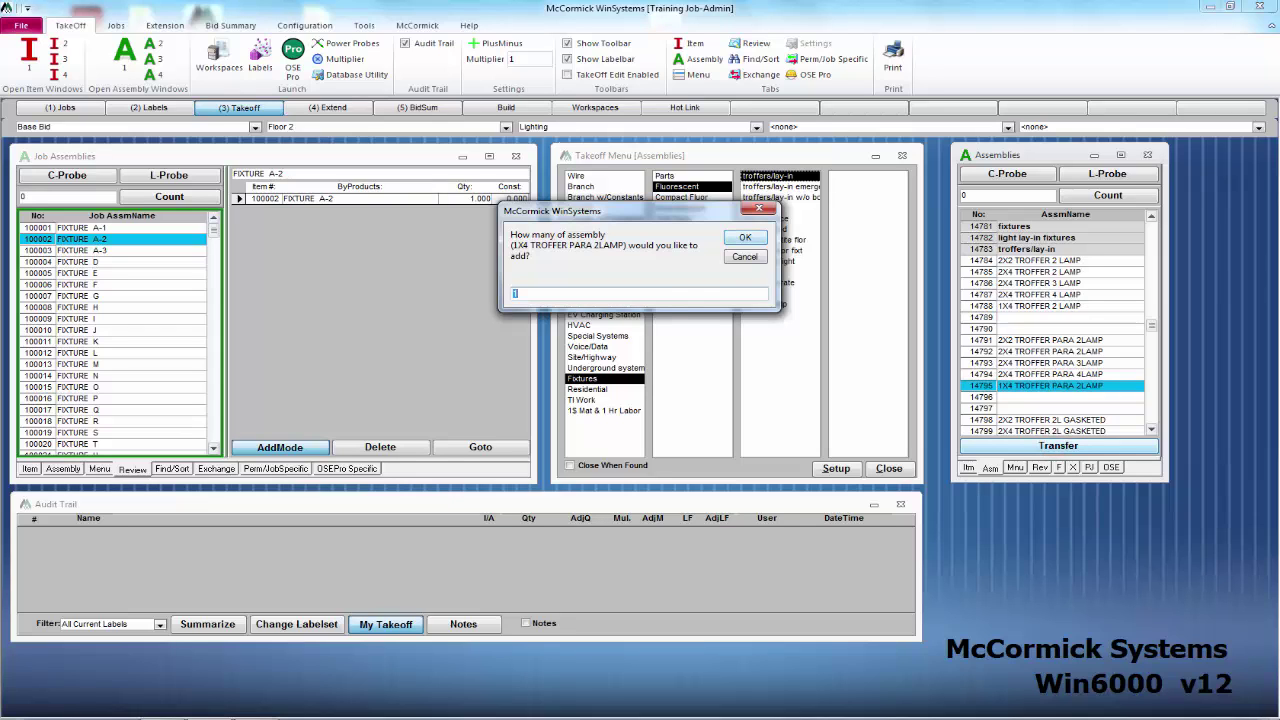
pyautogui.press('Return')
pyautogui.press('Return')
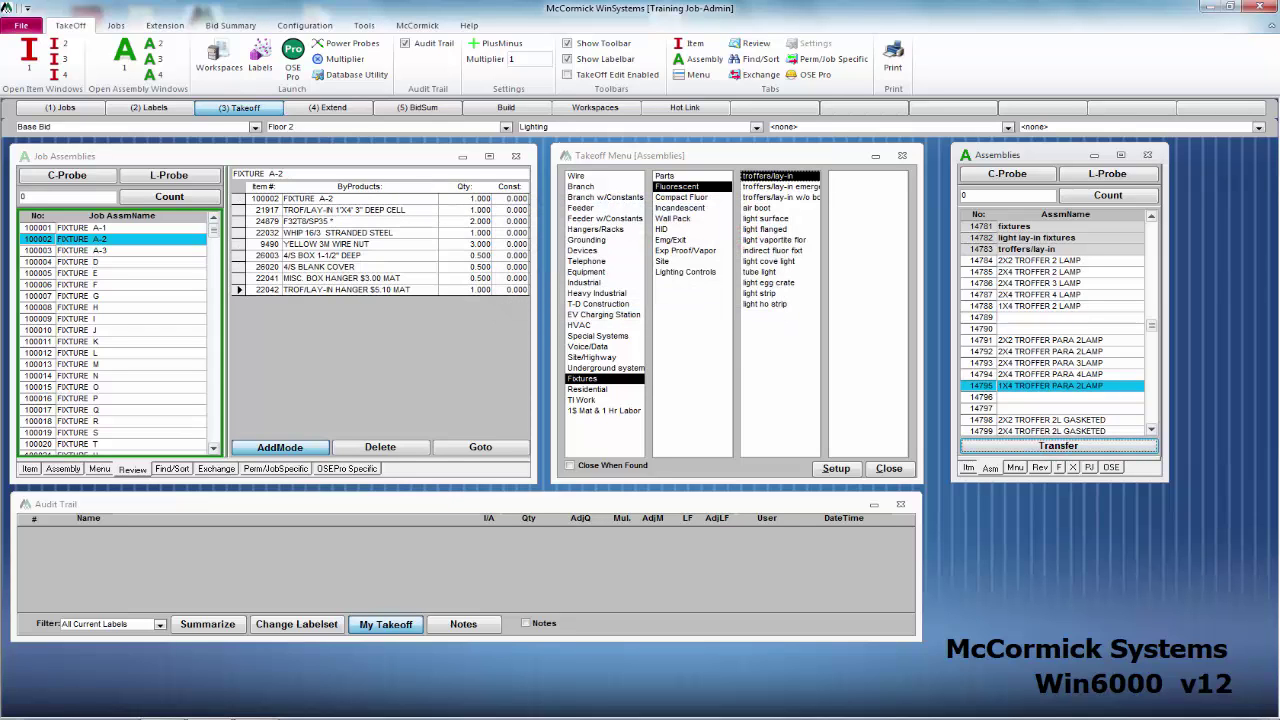
# Step: Add one 15037 COMPACT FLUOR REC. CAN LARGE from Compact Fluor > rec can fixt into FIXTURE A-3
pyautogui.click(118, 250)
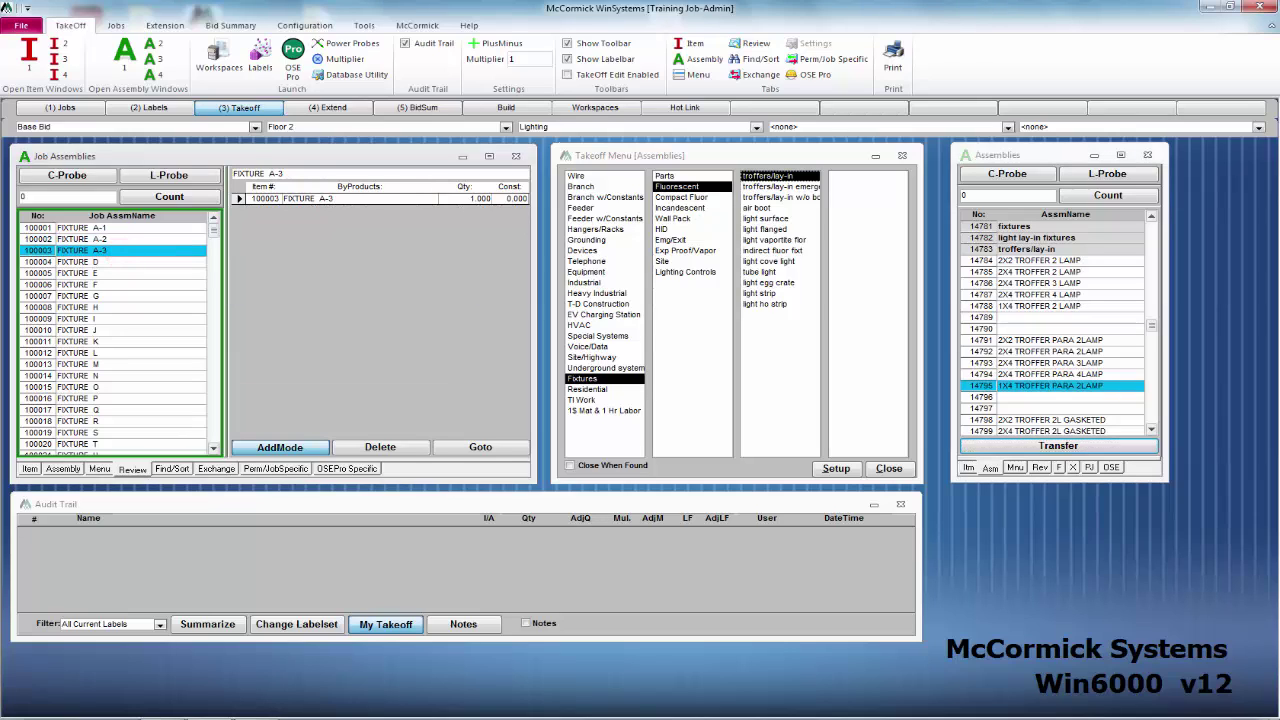
pyautogui.click(681, 197)
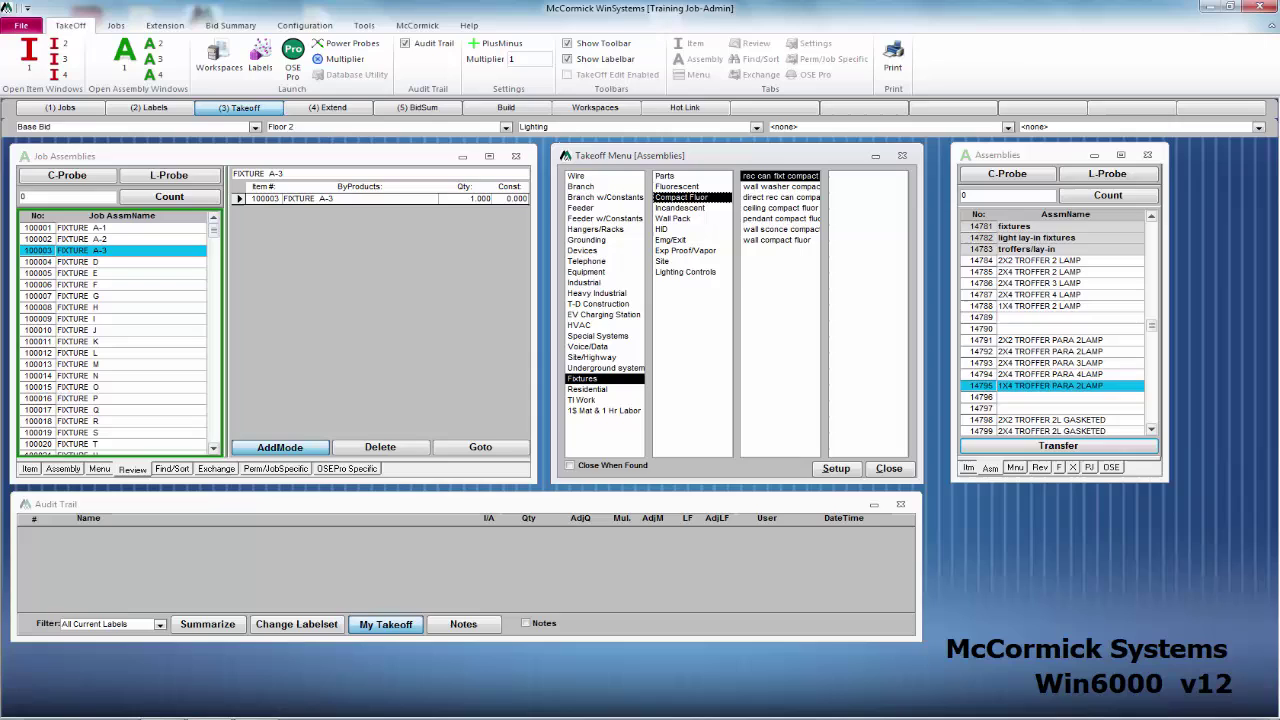
pyautogui.click(777, 176)
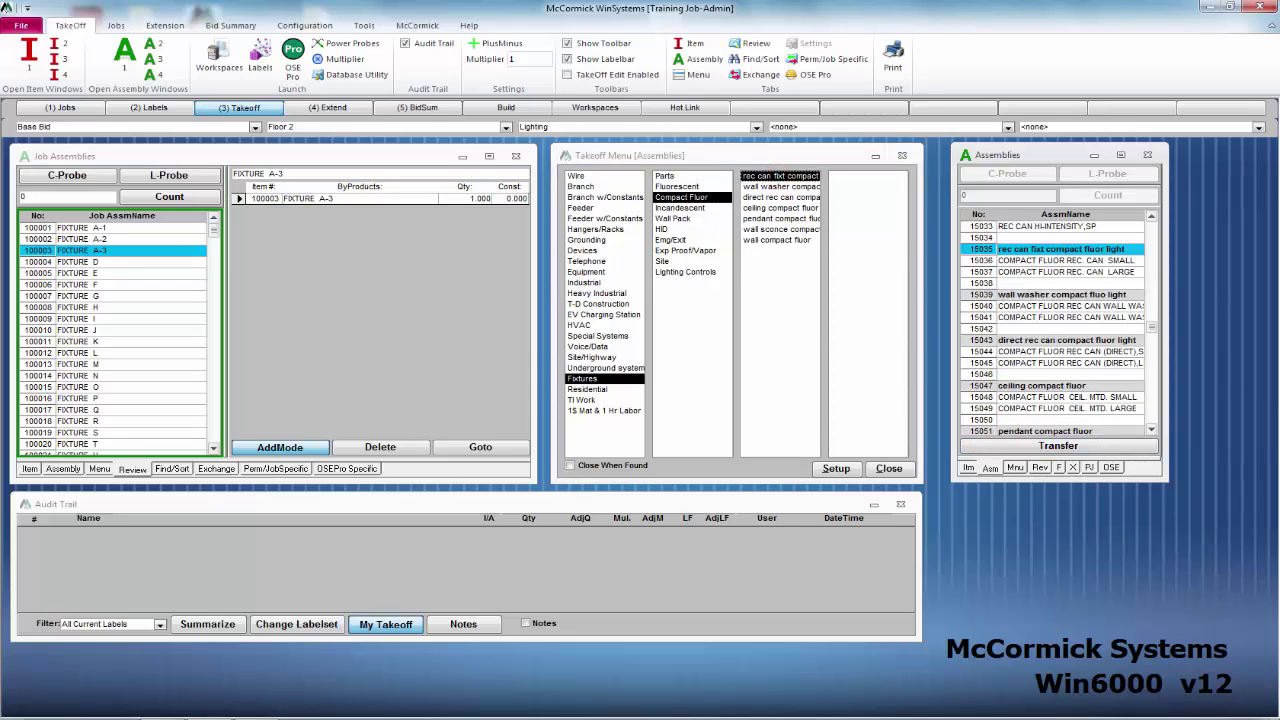
pyautogui.click(1077, 272)
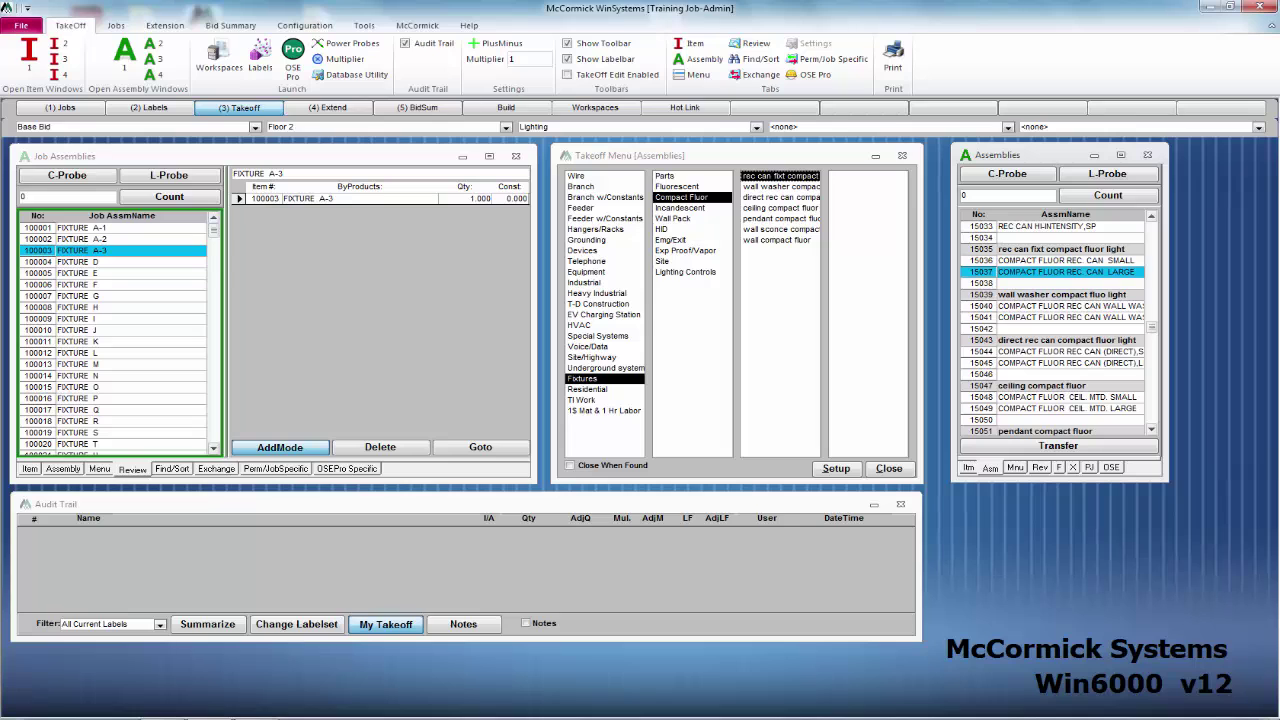
pyautogui.click(1058, 446)
pyautogui.click(745, 237)
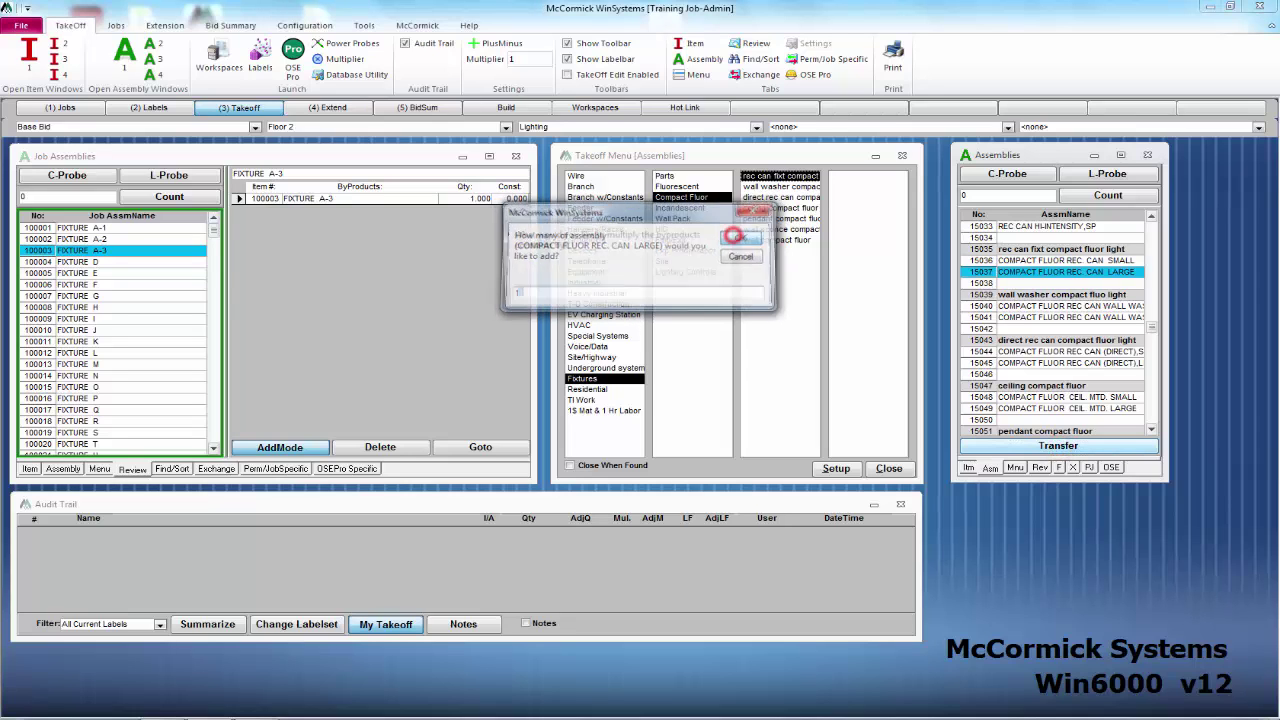
pyautogui.click(740, 237)
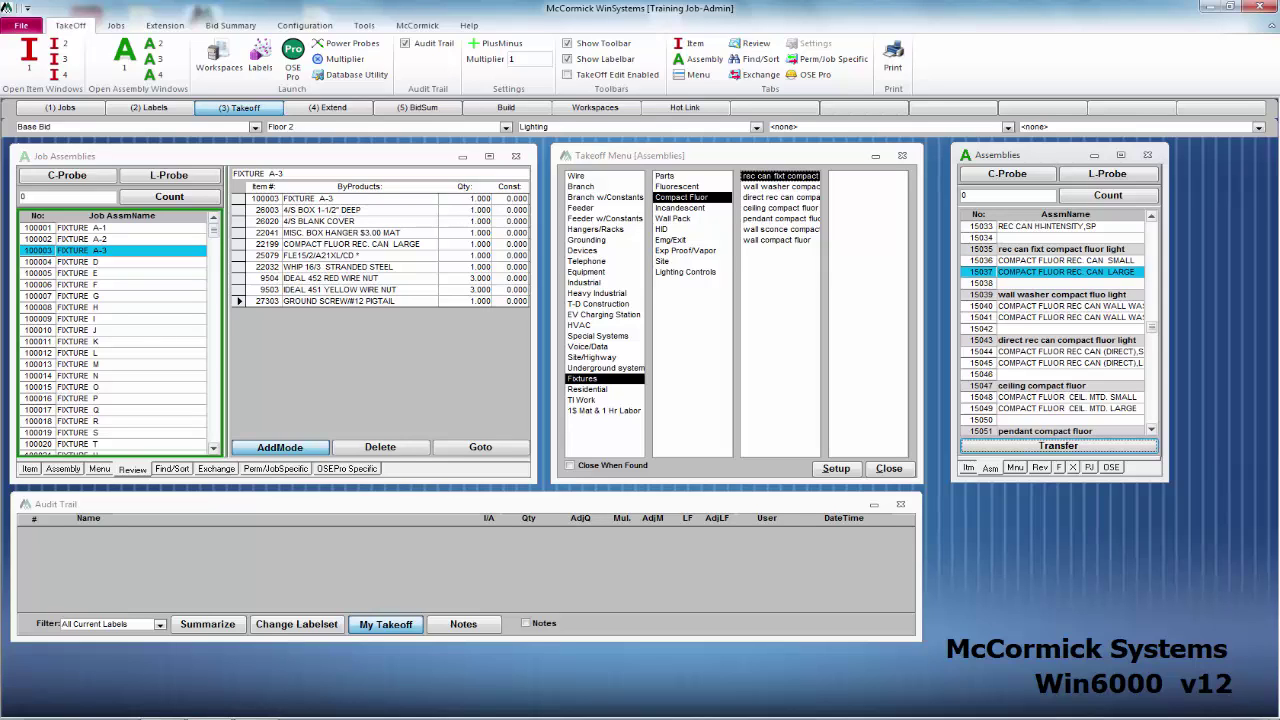
# Step: Close the takeoff menu and assembly database, stop building, and switch to assembly takeoff
pyautogui.click(338, 150)
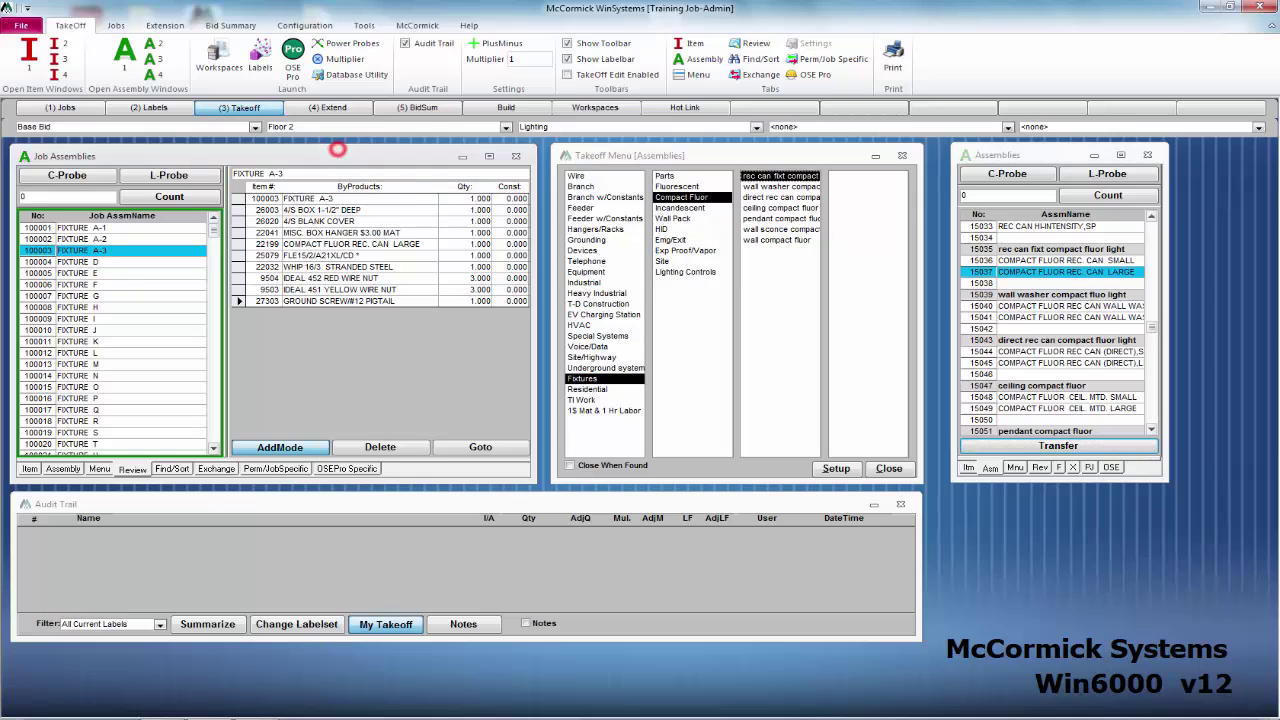
pyautogui.click(886, 467)
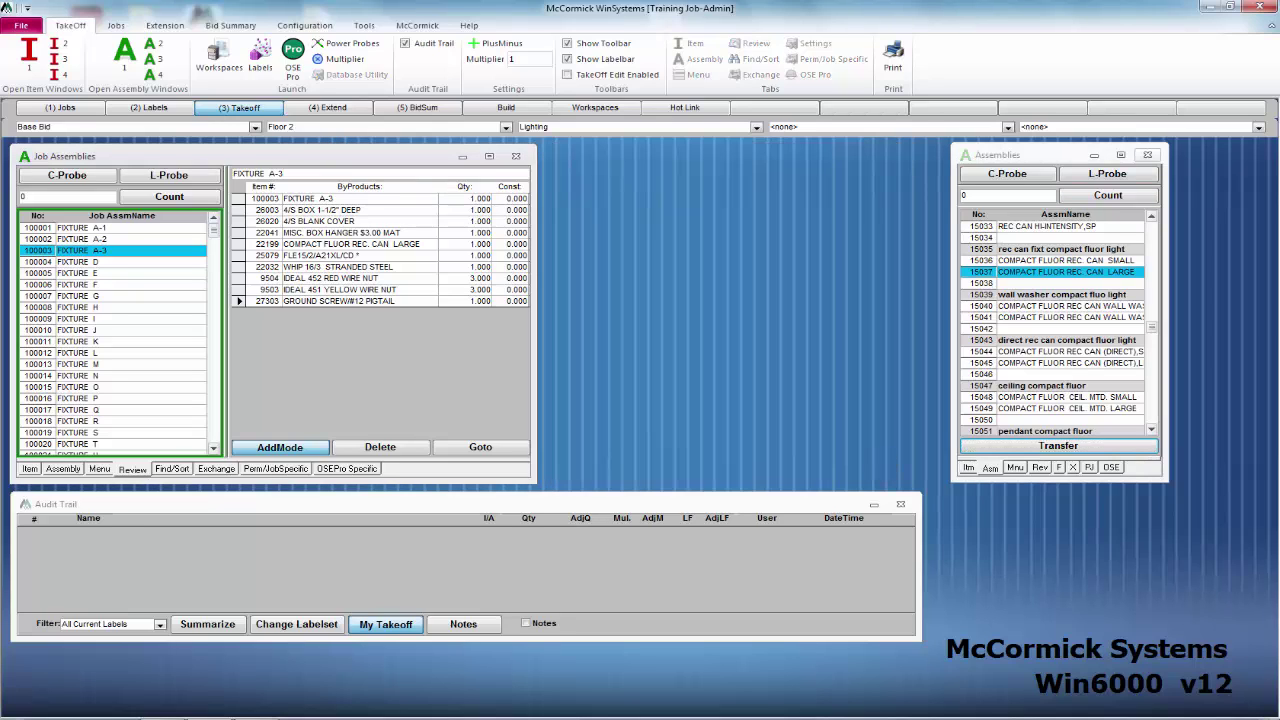
pyautogui.click(1150, 152)
pyautogui.click(279, 446)
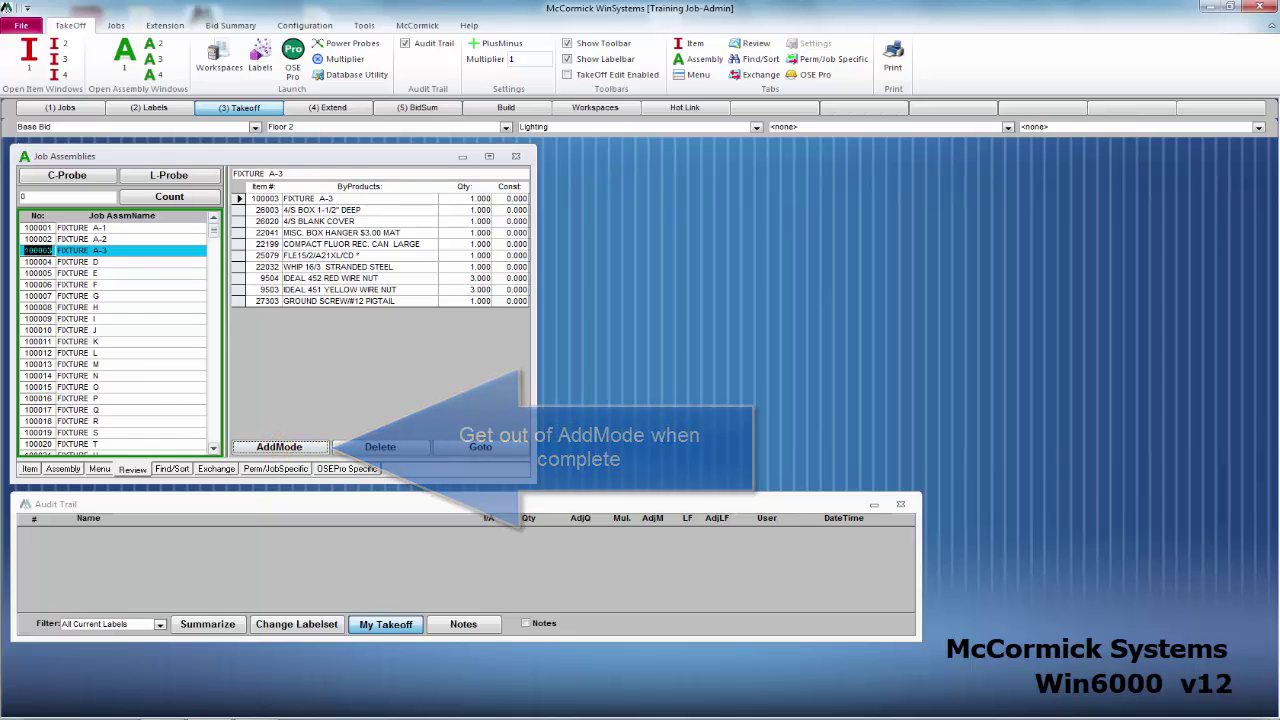
pyautogui.click(133, 469)
# Step: Record takeoff counts of 45 FIXTURE A-1, 25 FIXTURE A-2 and 80 FIXTURE A-3
pyautogui.click(124, 228)
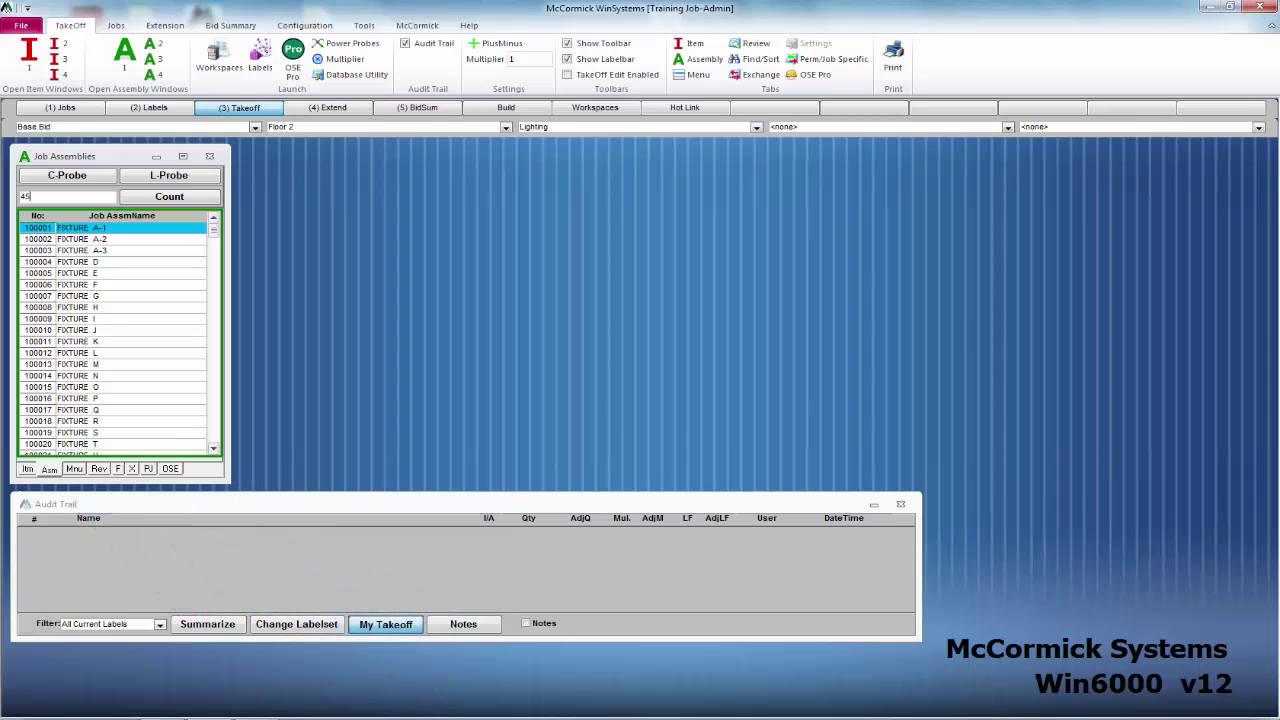
pyautogui.press('Return')
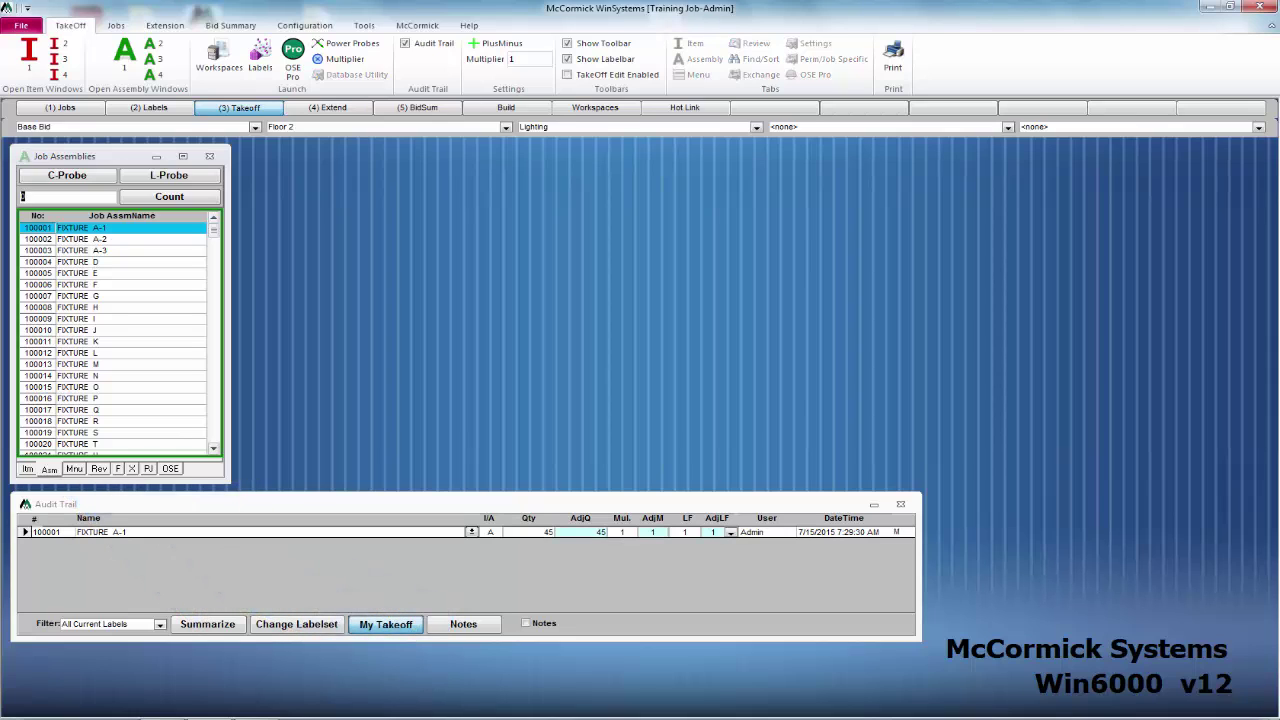
pyautogui.click(113, 240)
pyautogui.press('Return')
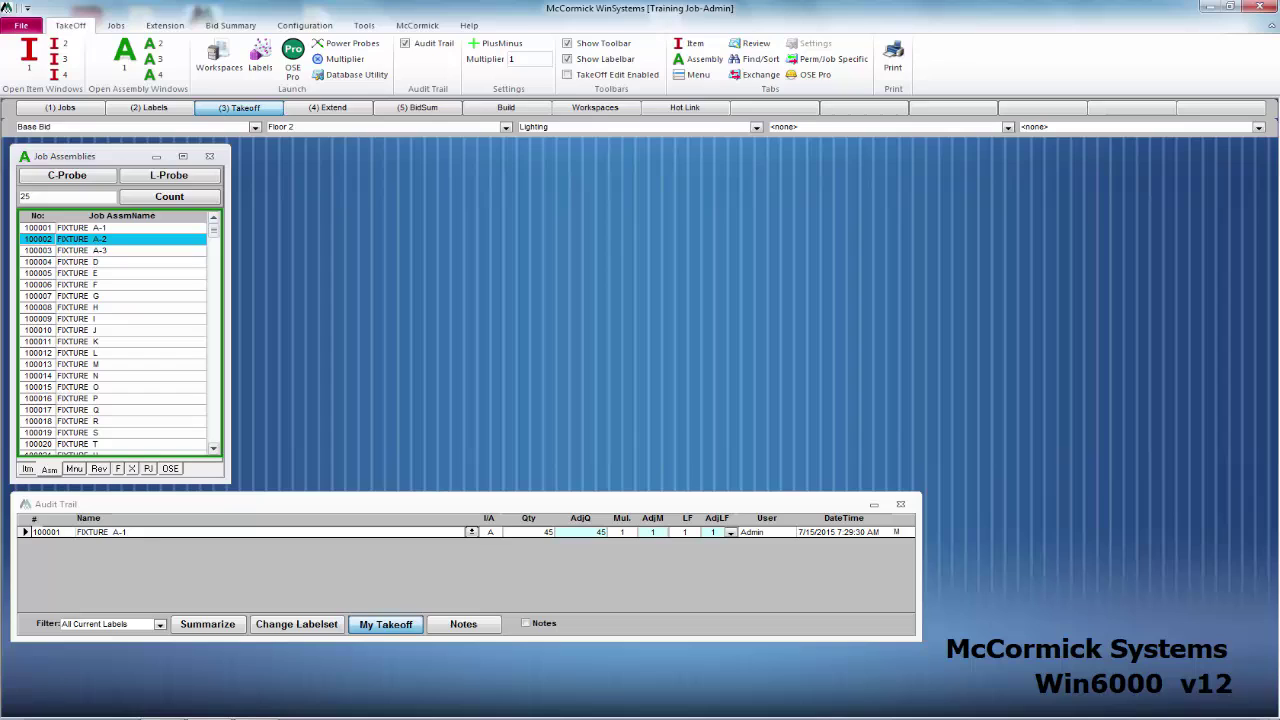
pyautogui.click(126, 250)
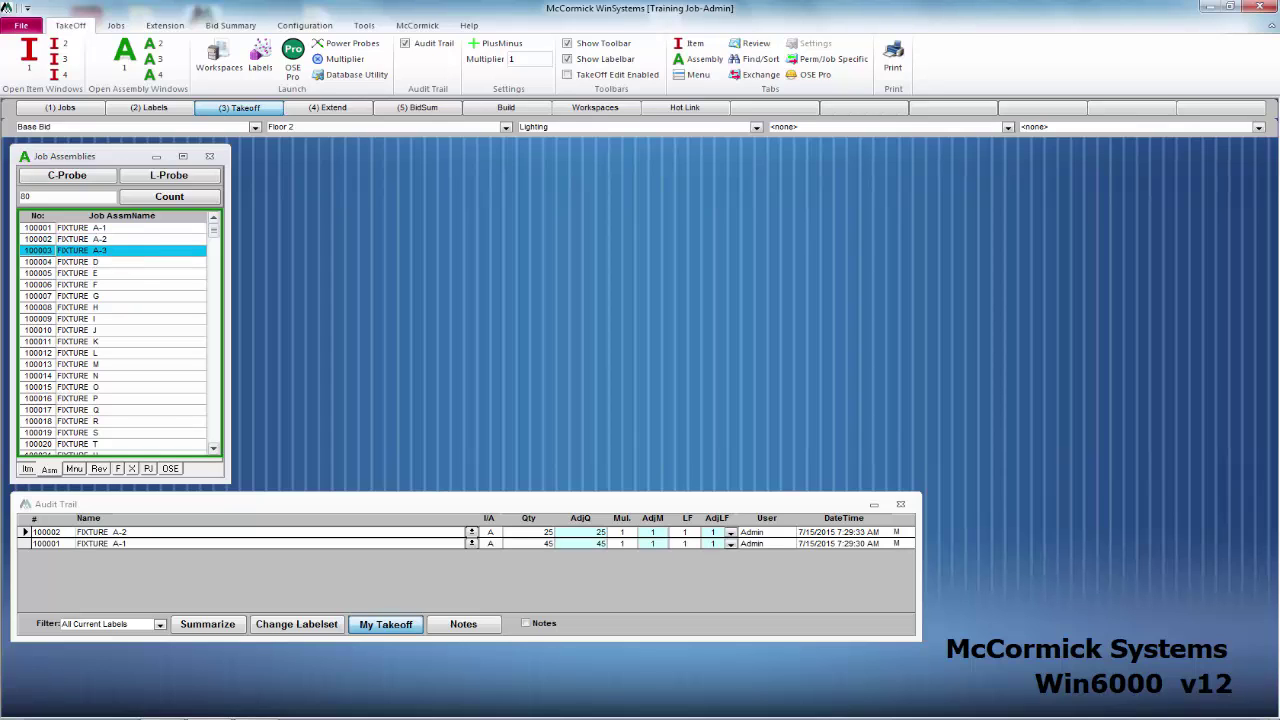
pyautogui.press('Return')
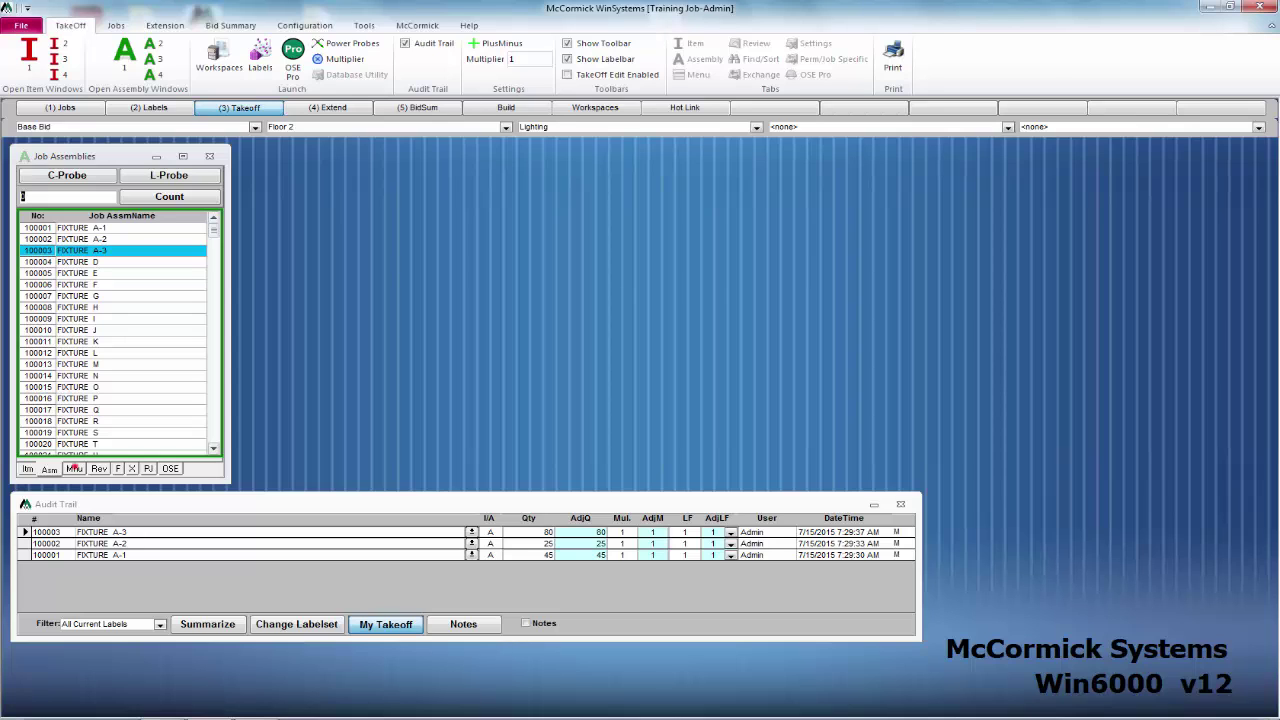
# Step: Rename job assembly FEEDER 1 and its matching byproduct to 'From Point A to B', then turn takeoff editing off
pyautogui.click(73, 468)
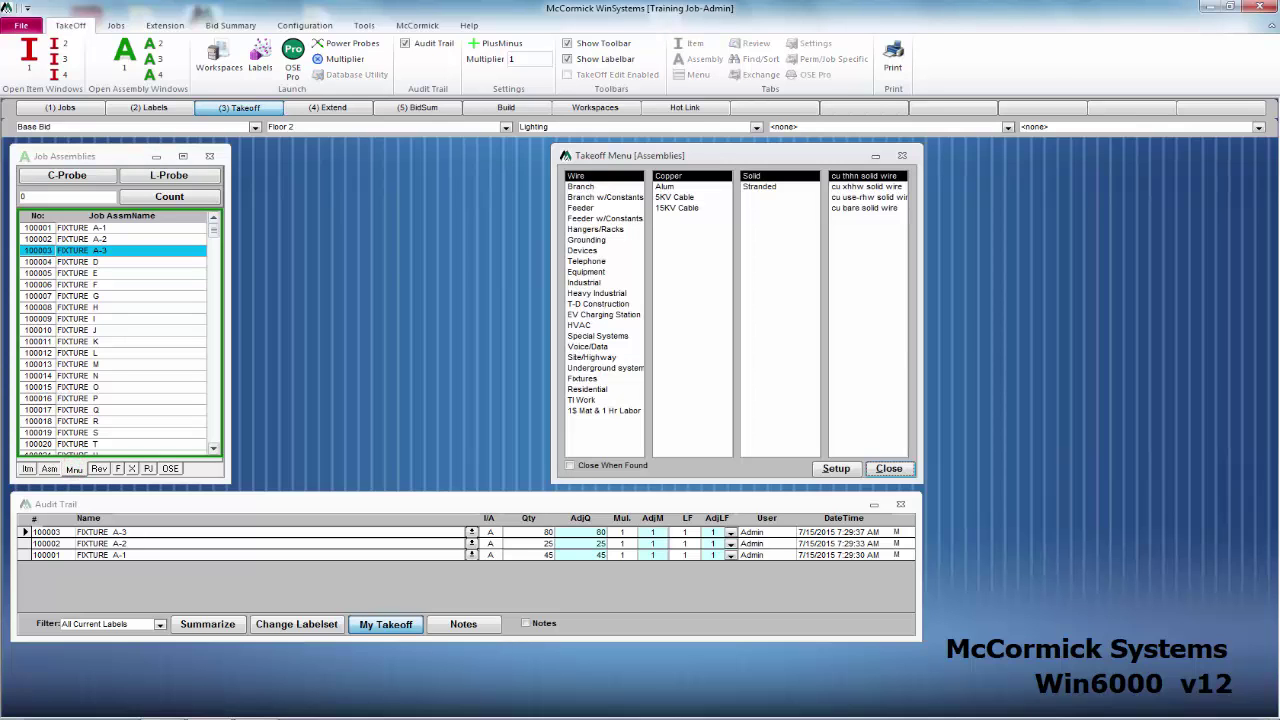
pyautogui.moveTo(213, 229); pyautogui.dragTo(213, 373)
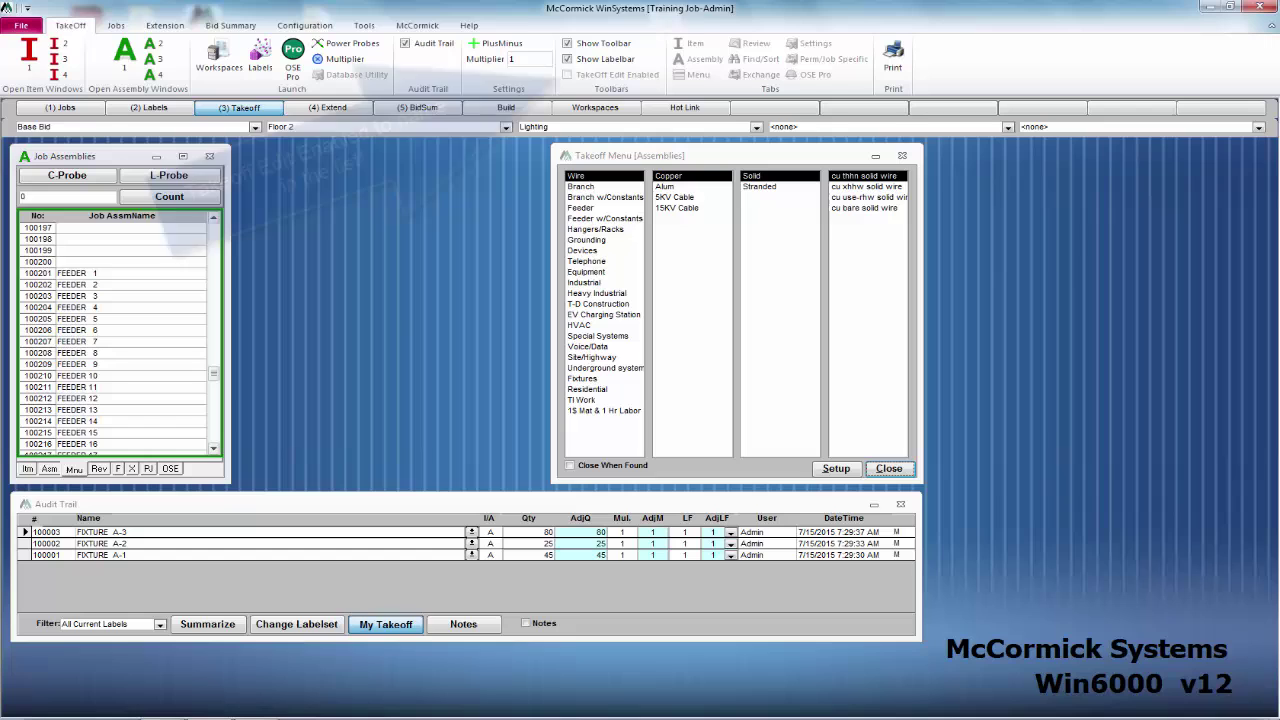
pyautogui.click(105, 272)
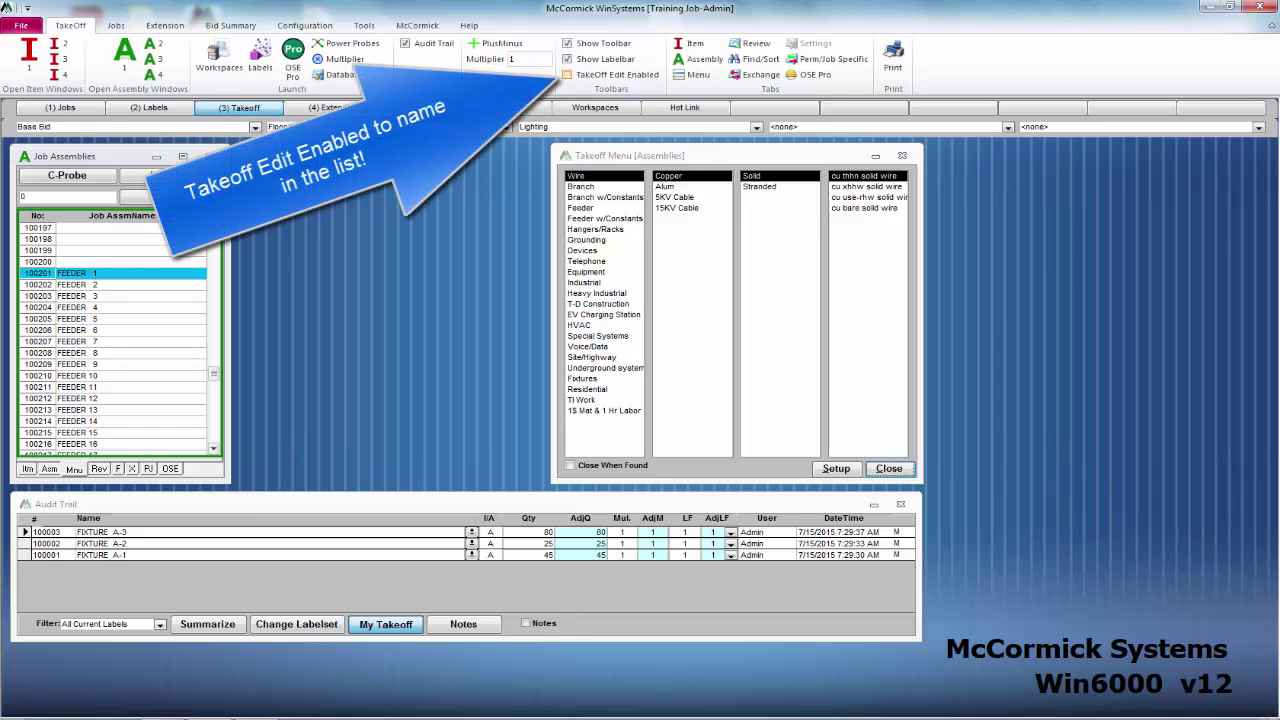
pyautogui.click(105, 273)
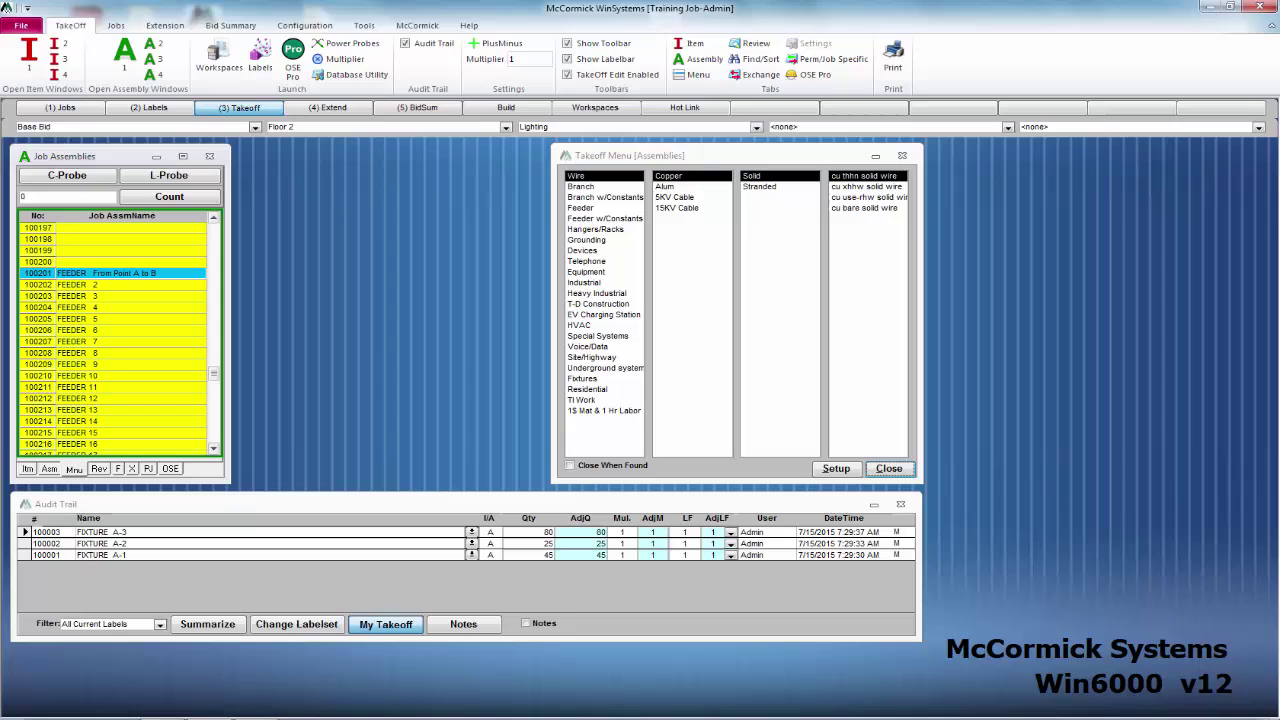
pyautogui.press('Return')
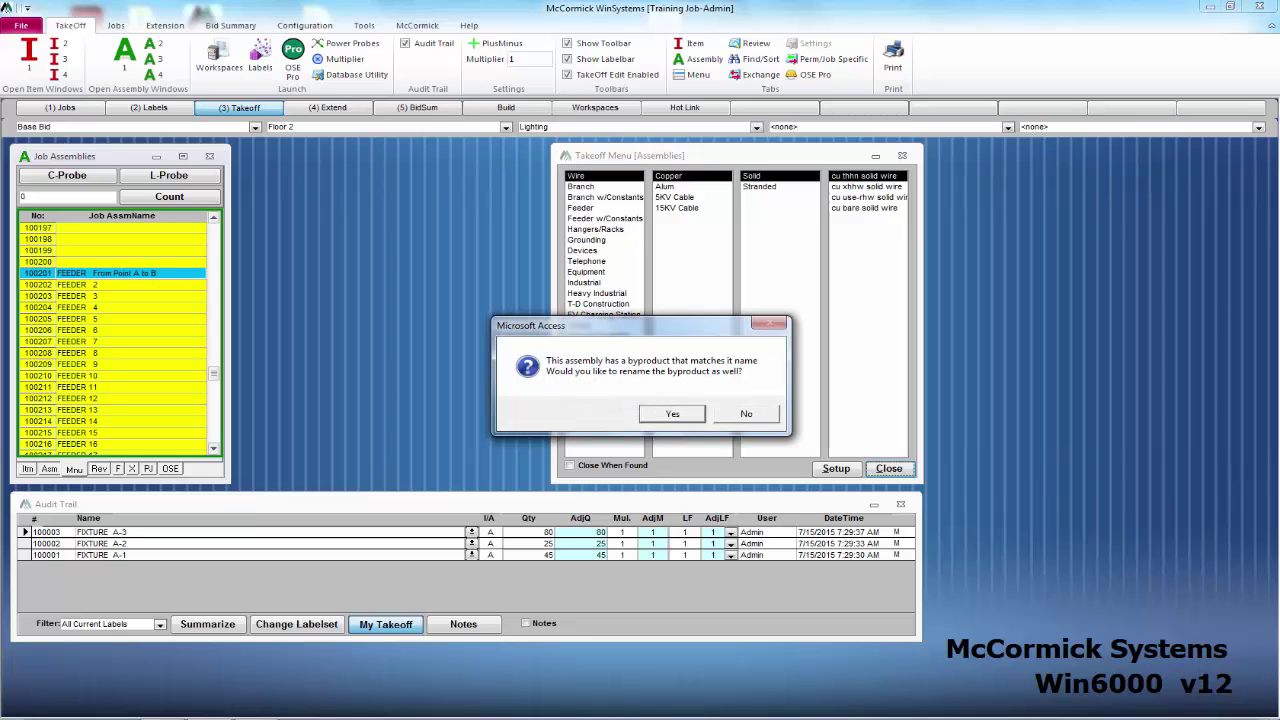
pyautogui.click(672, 413)
pyautogui.click(145, 272)
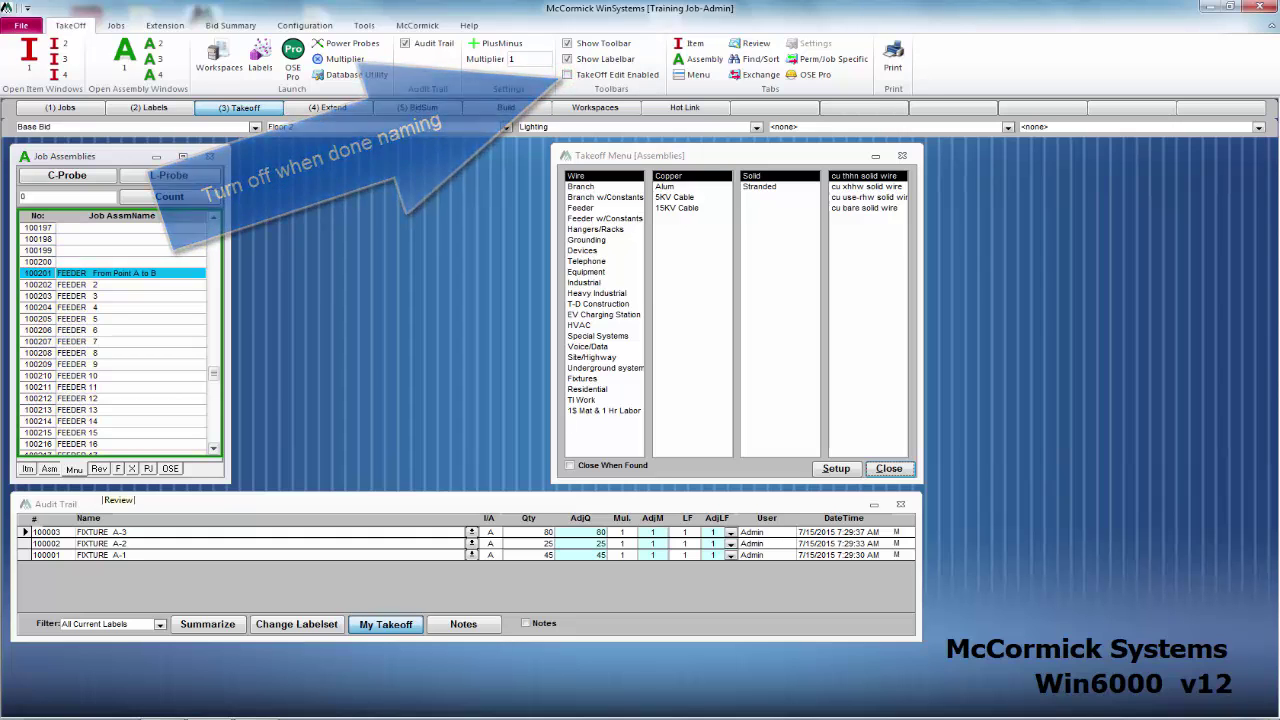
# Step: Open the feeder's byproduct list in AddMode with Feeder assemblies shown in the Takeoff Menu
pyautogui.click(98, 468)
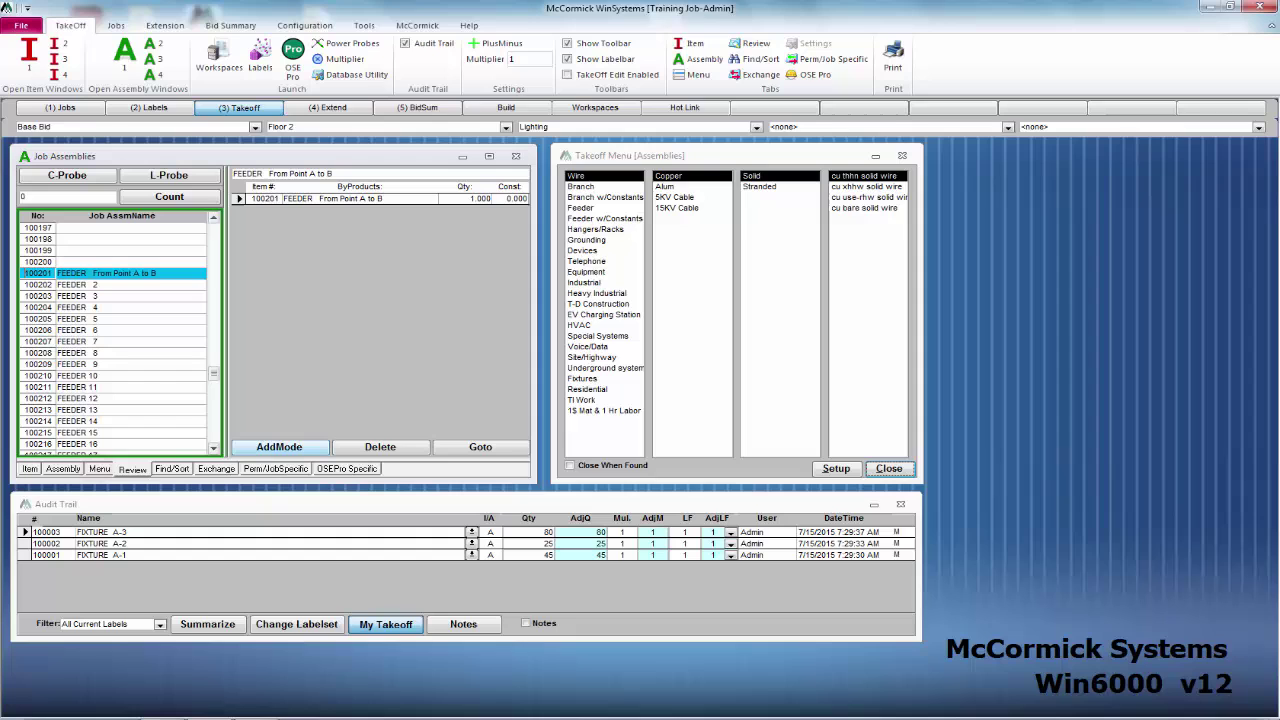
pyautogui.click(266, 447)
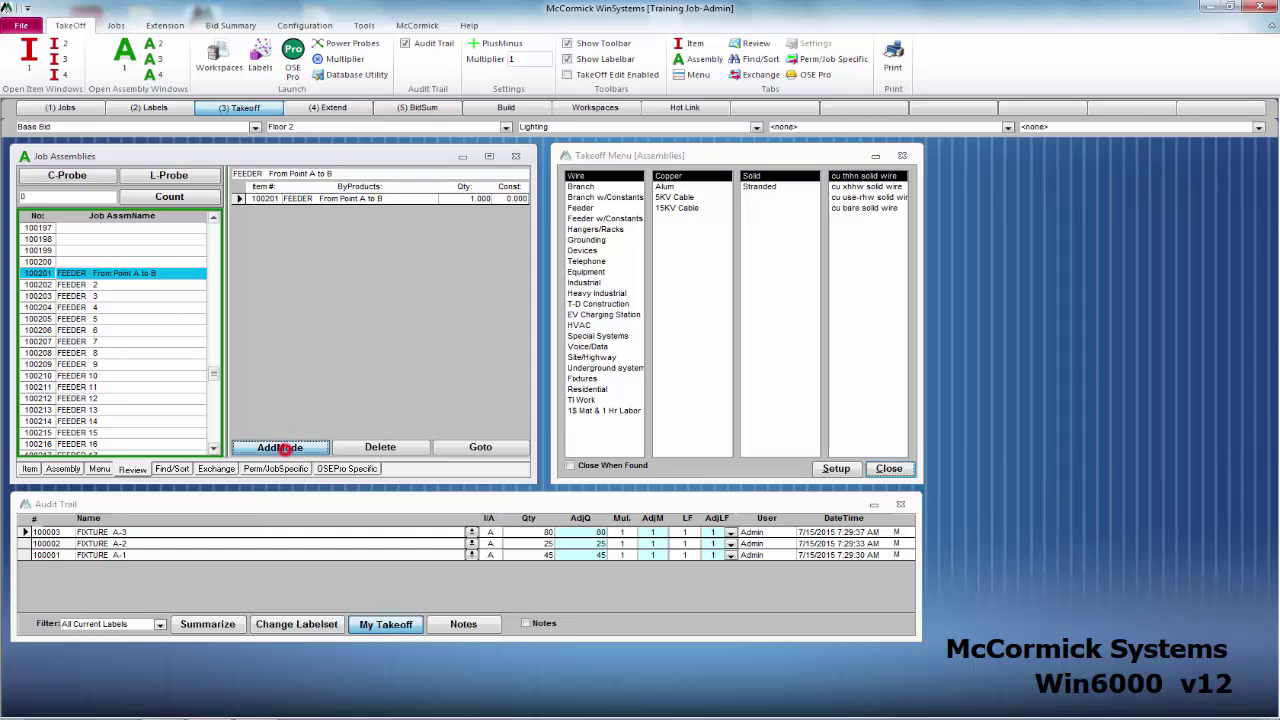
pyautogui.moveTo(134, 175); pyautogui.dragTo(1056, 158)
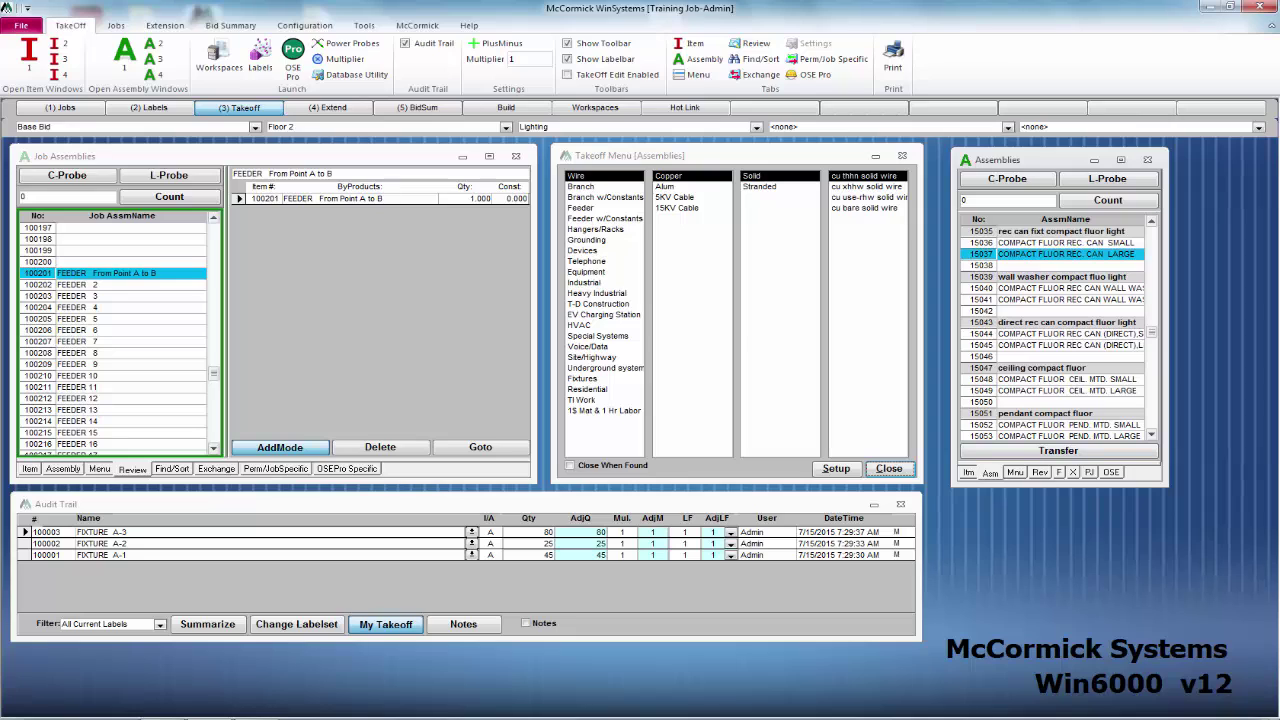
pyautogui.click(580, 207)
pyautogui.click(1035, 154)
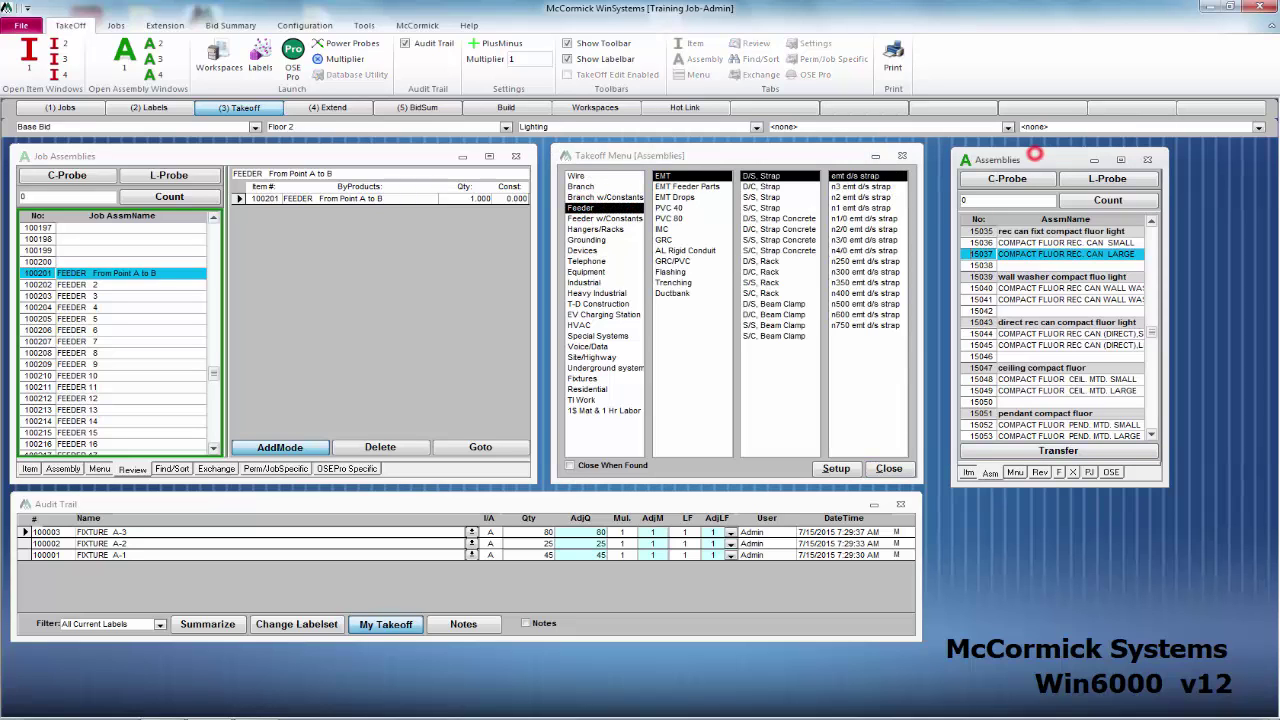
# Step: Transfer one 4 #400 & 1 #3 3" EMT S/S STRAP assembly (2588) from EMT > S/S Strap into the feeder
pyautogui.click(670, 175)
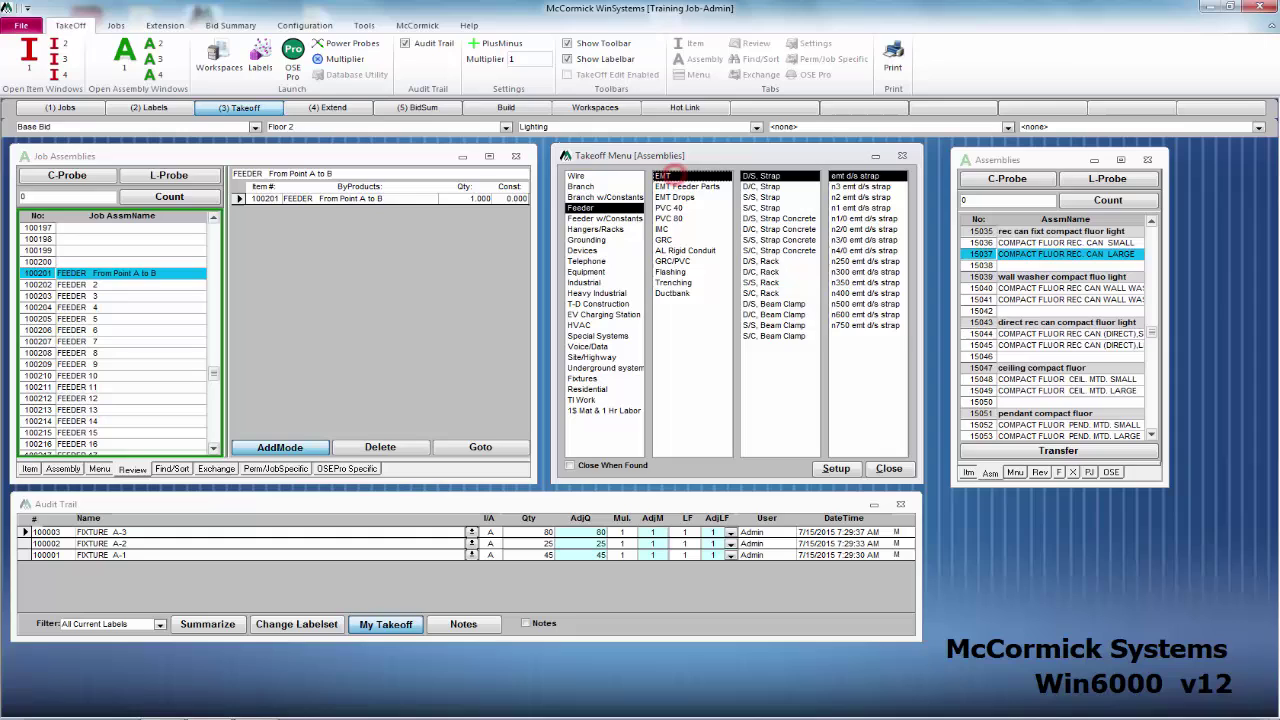
pyautogui.click(760, 197)
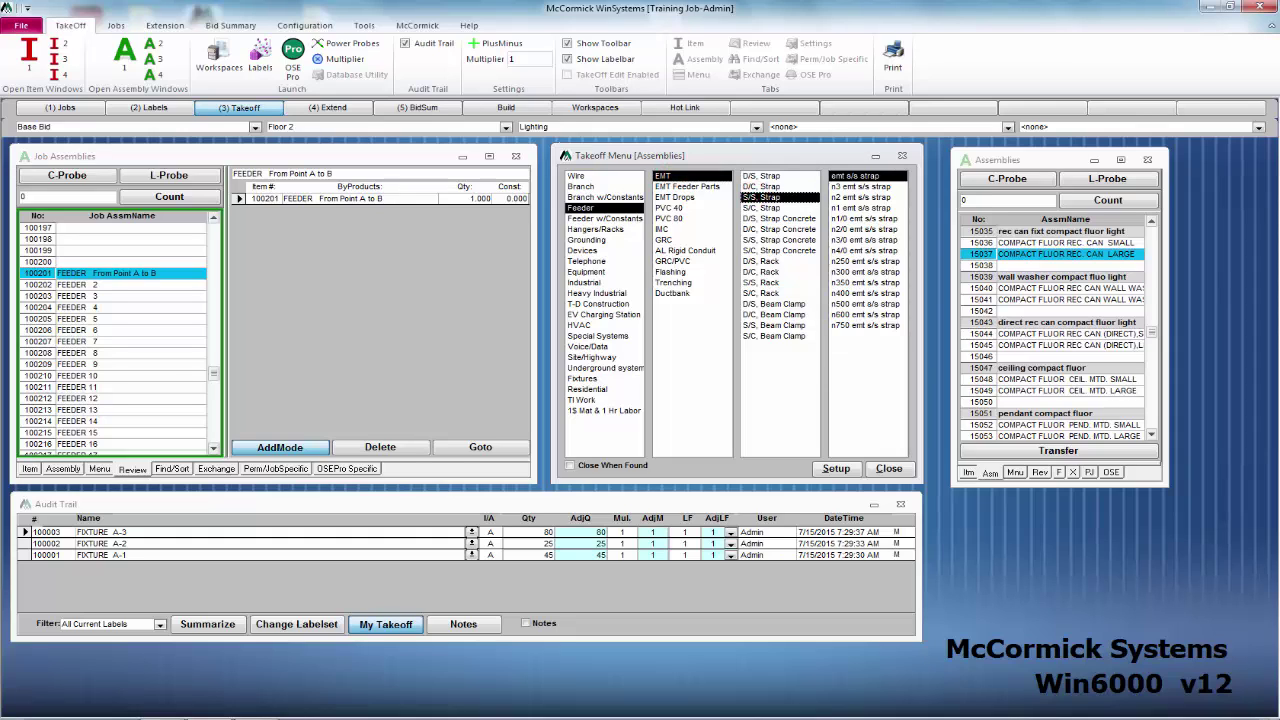
pyautogui.click(865, 293)
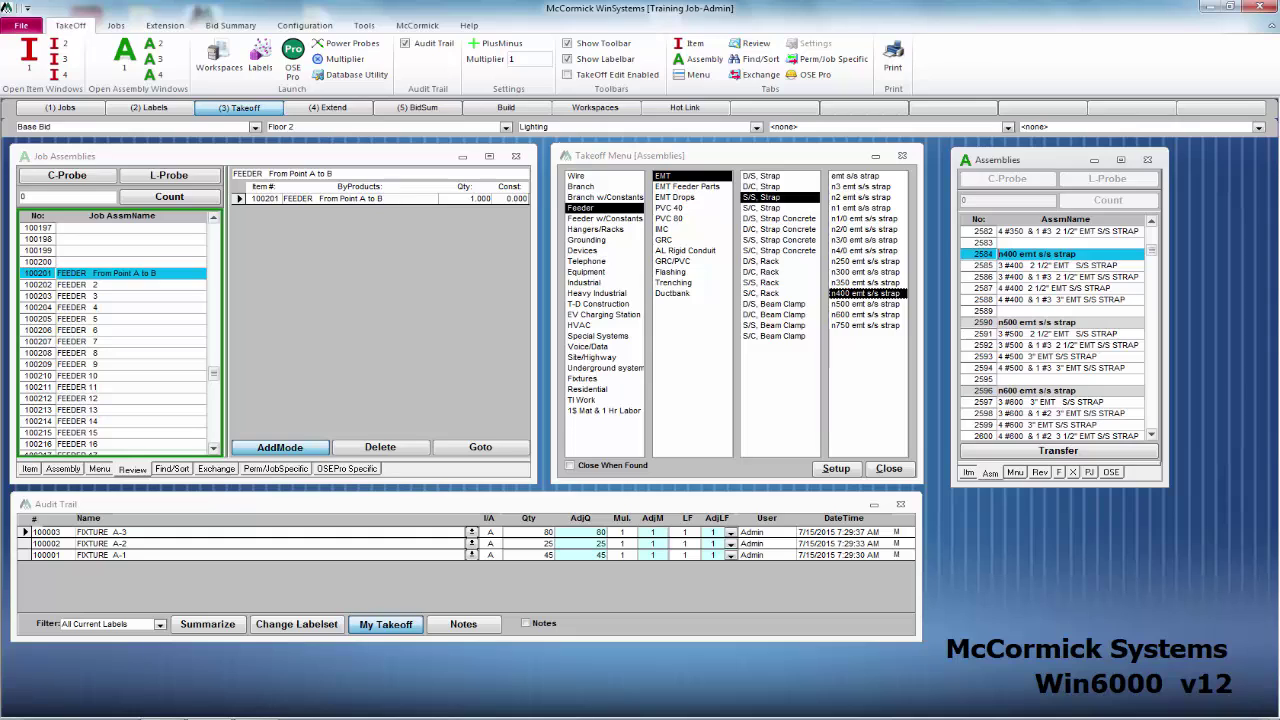
pyautogui.click(1060, 299)
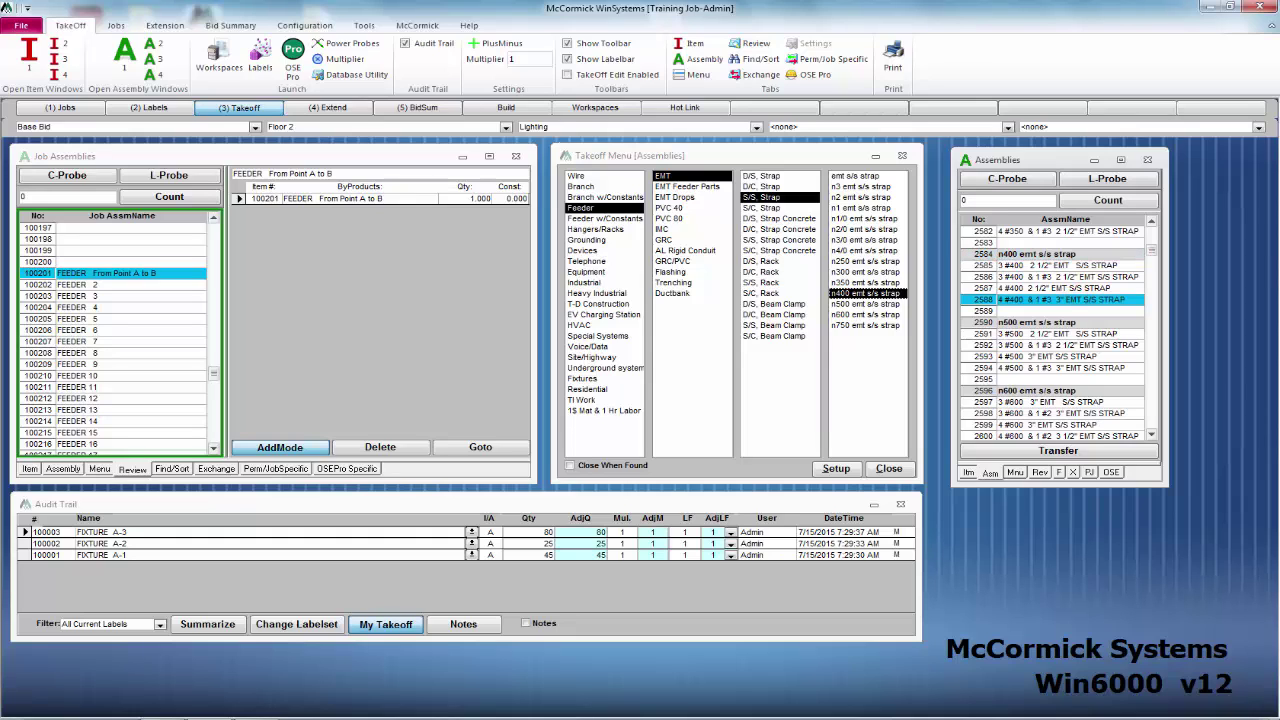
pyautogui.click(1060, 450)
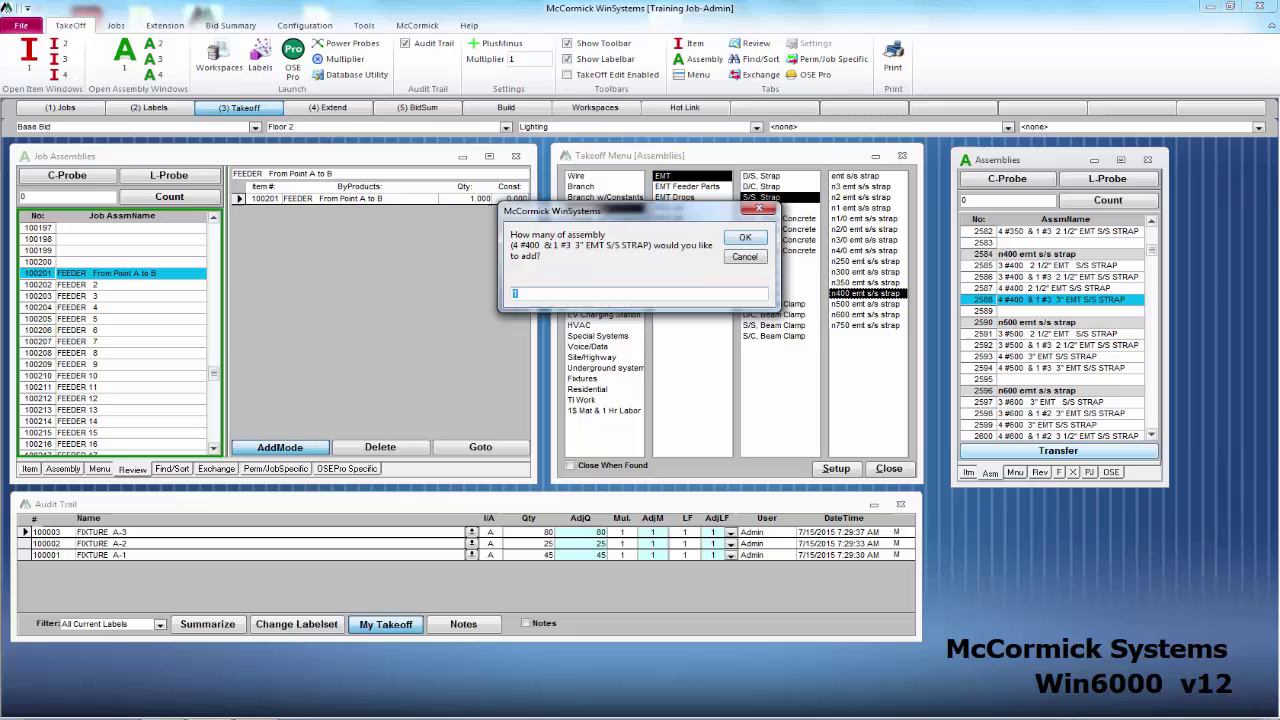
pyautogui.click(749, 236)
pyautogui.click(749, 236)
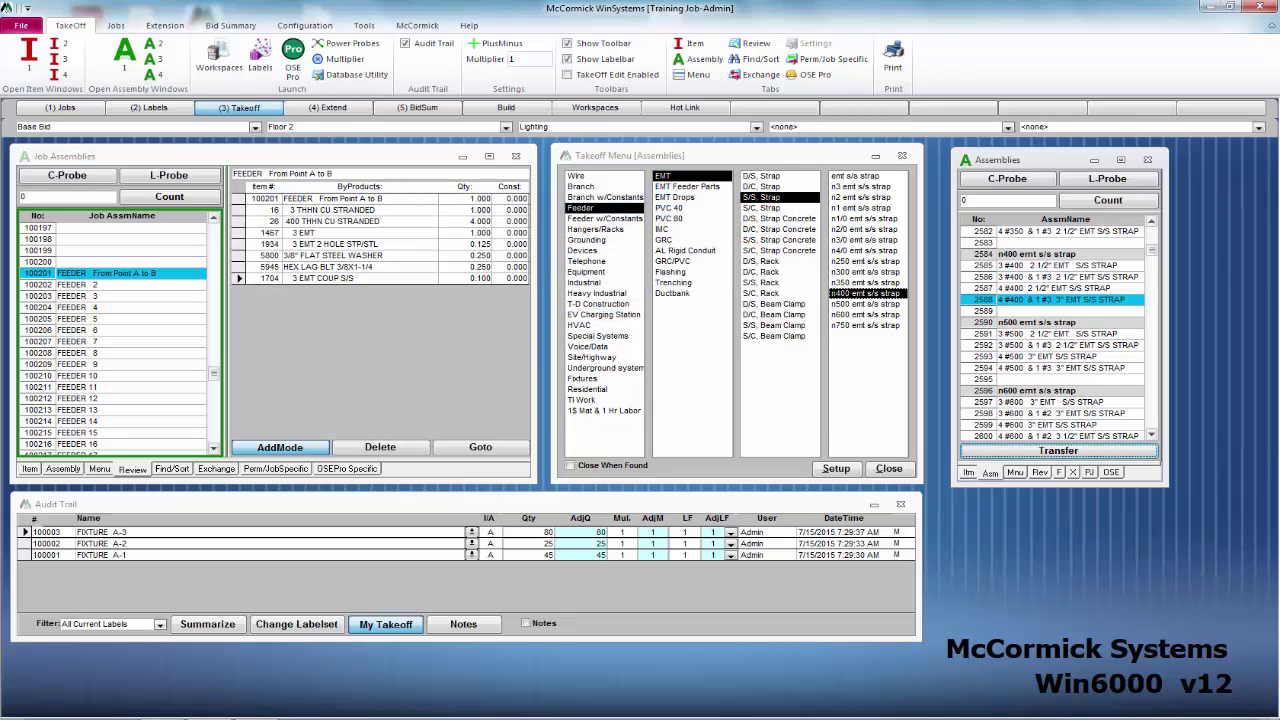
pyautogui.click(280, 447)
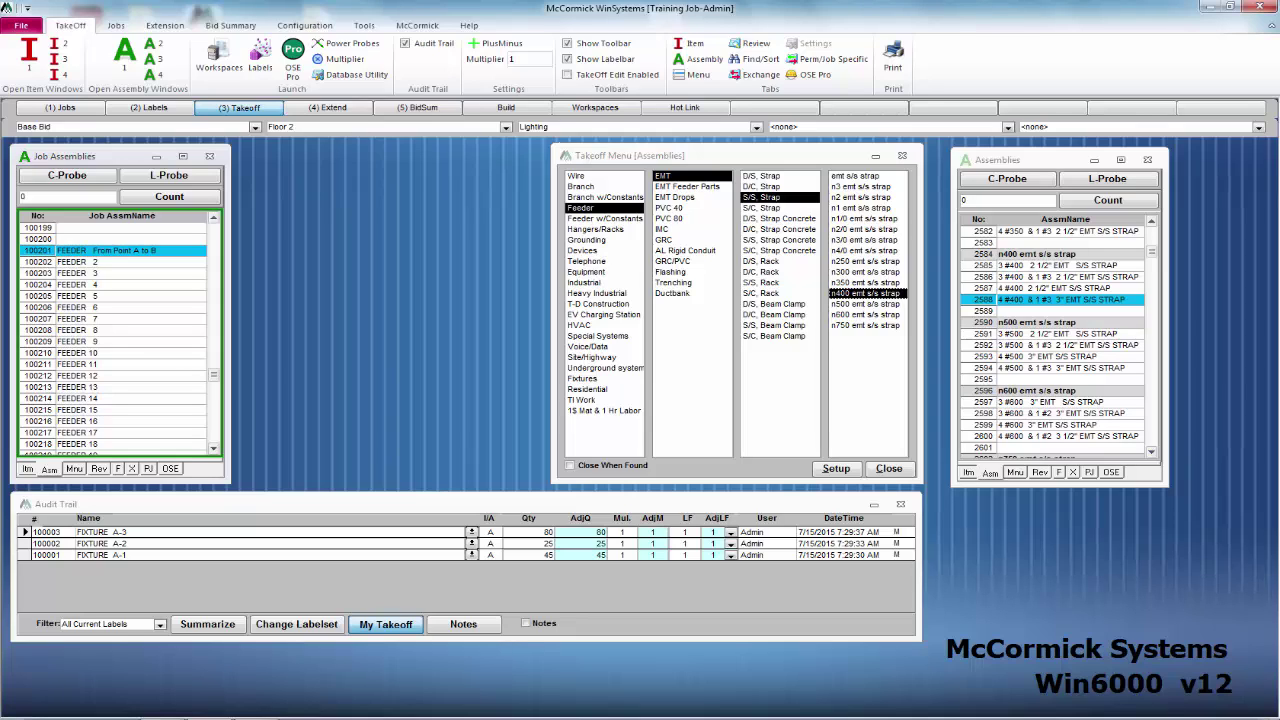
# Step: Take off a count of 135 for FEEDER From Point A to B
pyautogui.write('135')
pyautogui.press('Return')
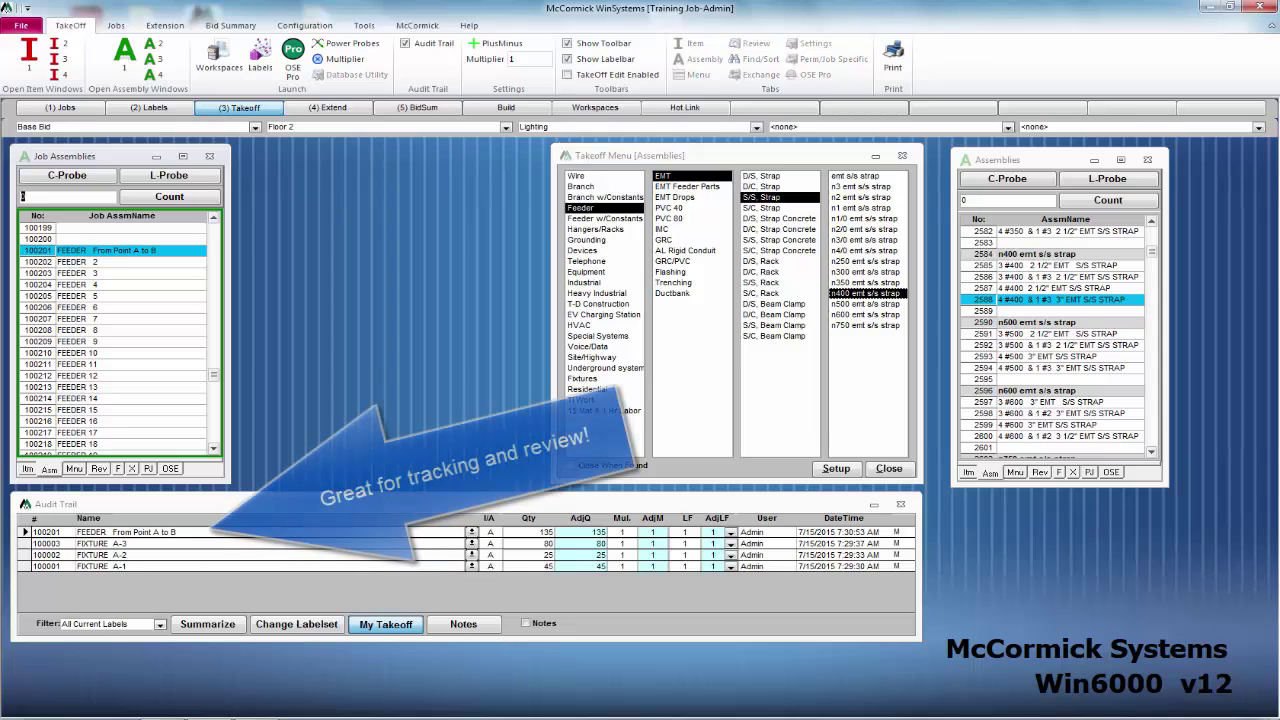